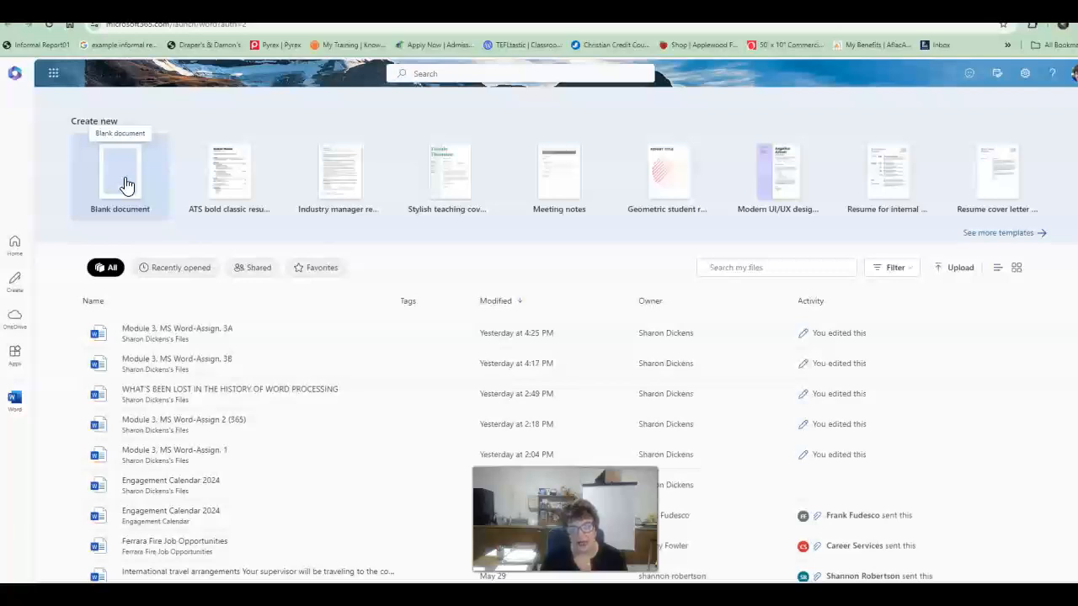
Step: Create a new blank Word document
click(51, 77)
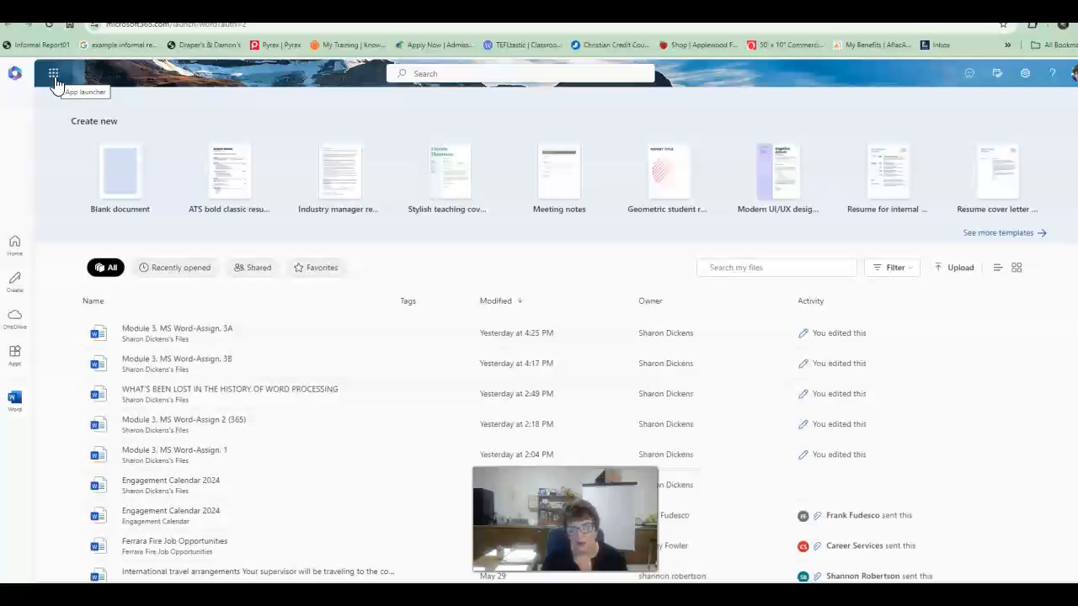
click(116, 174)
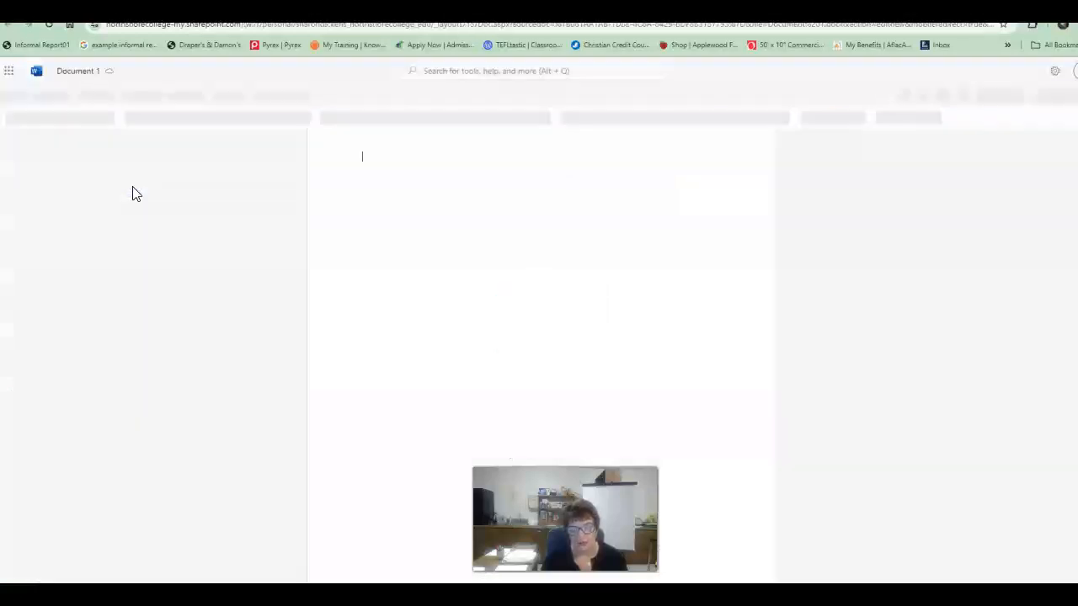
click(130, 188)
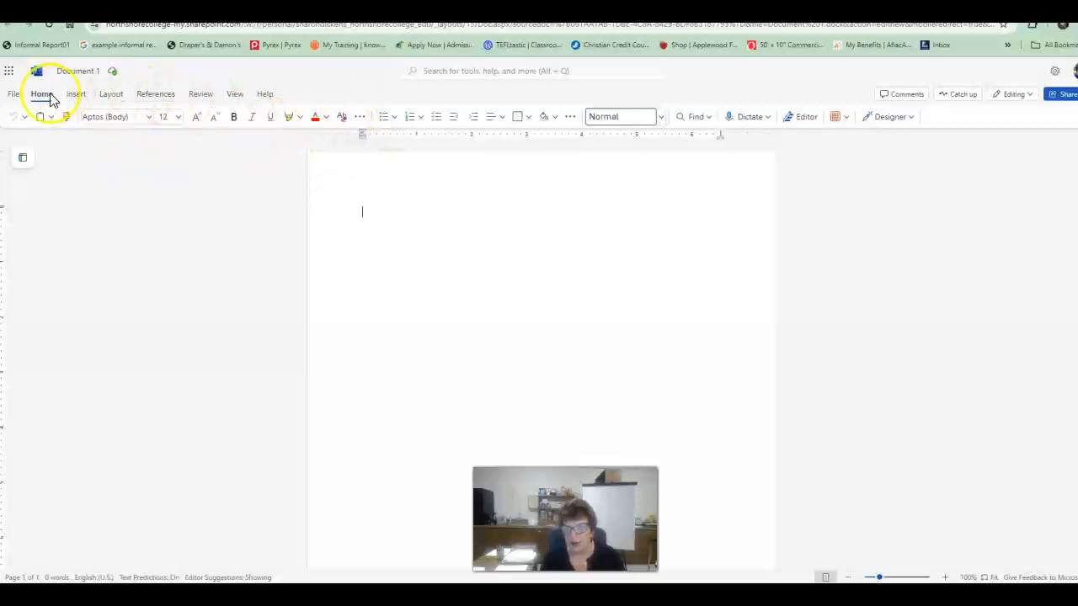
click(360, 118)
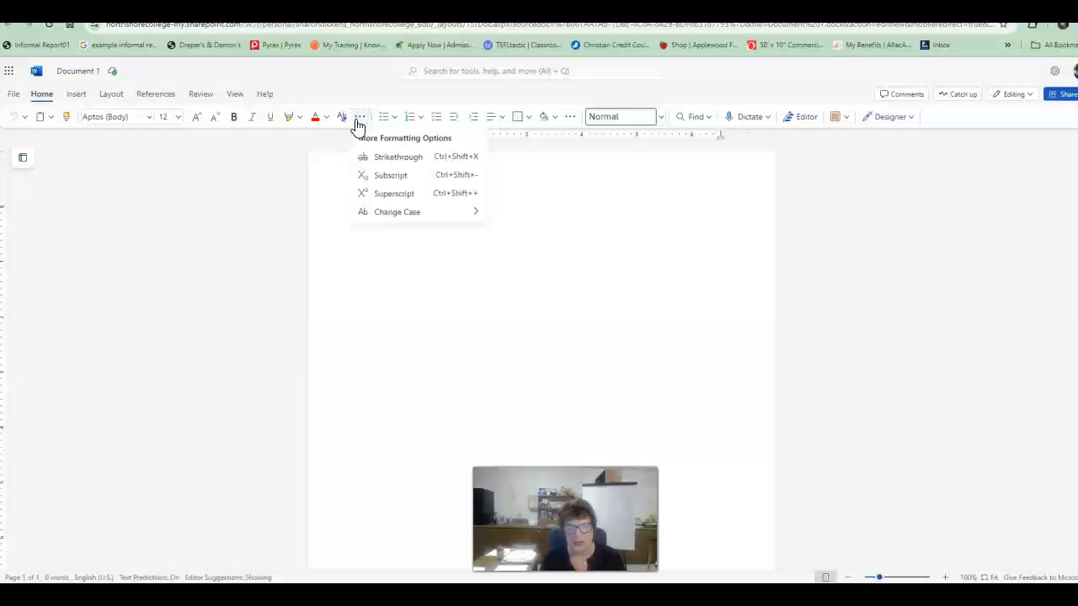
click(480, 267)
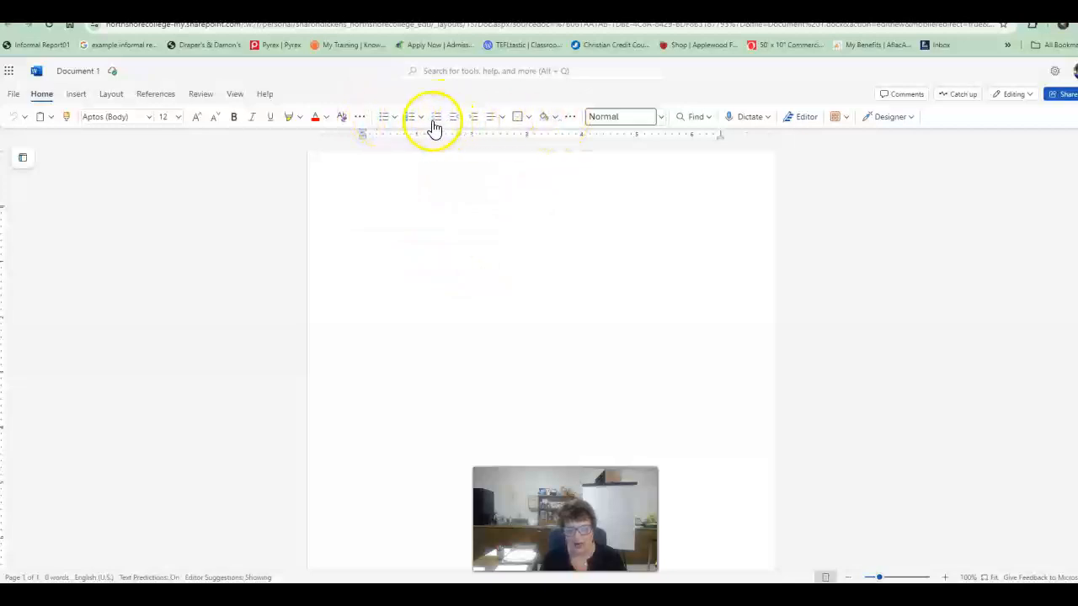
Step: Open the paragraph's tab stop options, add two tab stops and set the first one's position to 1"
click(570, 118)
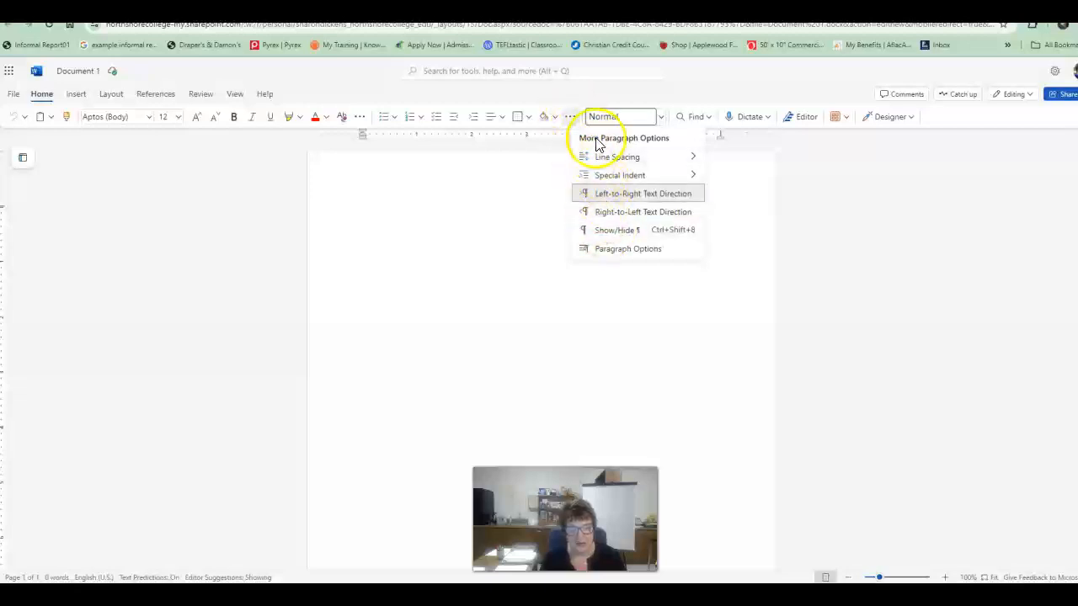
click(614, 157)
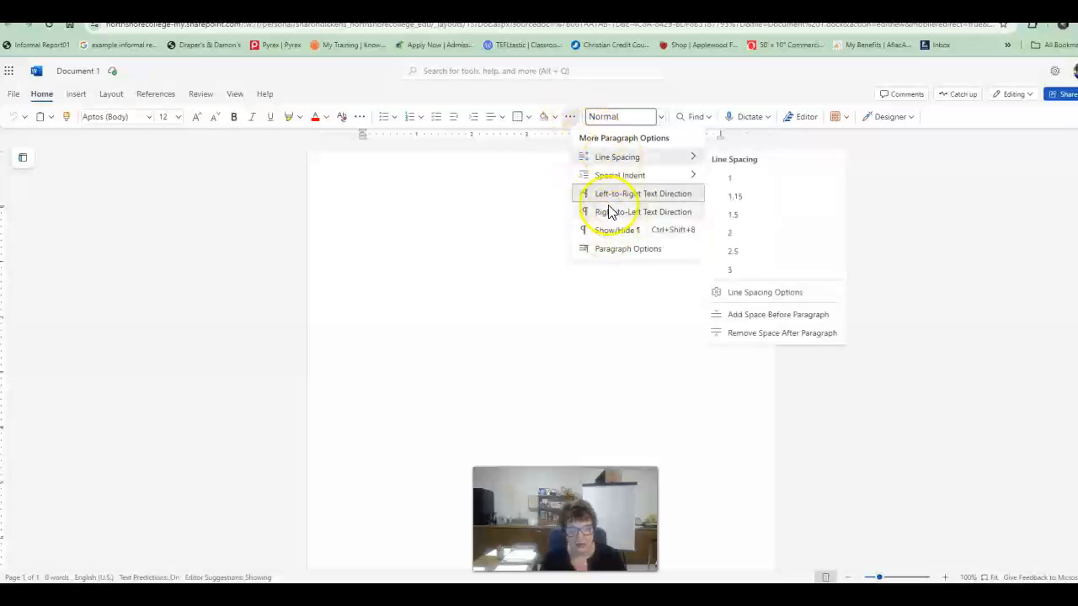
click(615, 250)
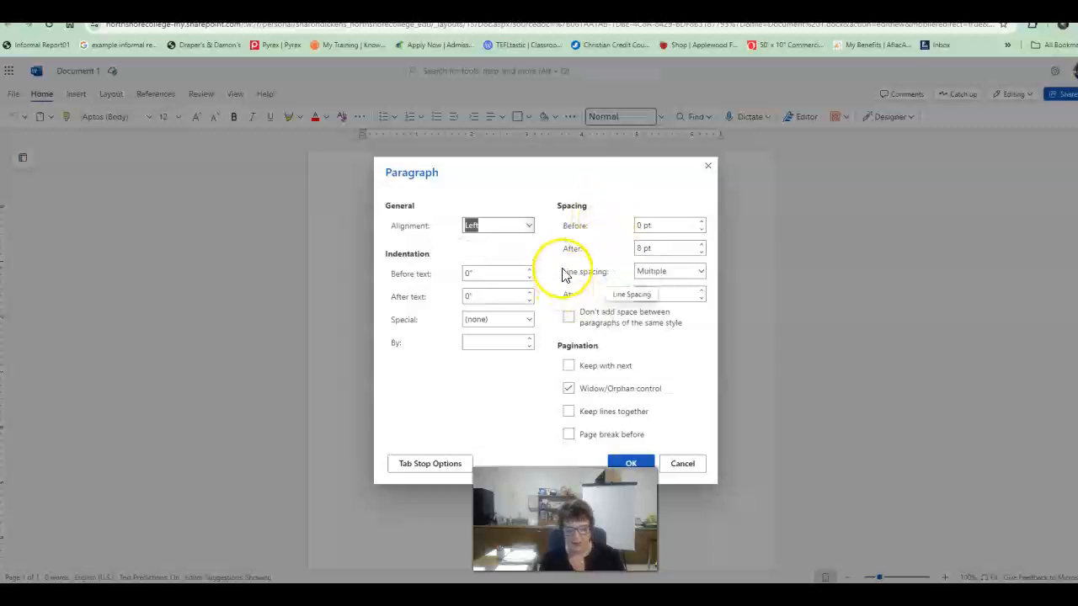
click(421, 472)
click(422, 472)
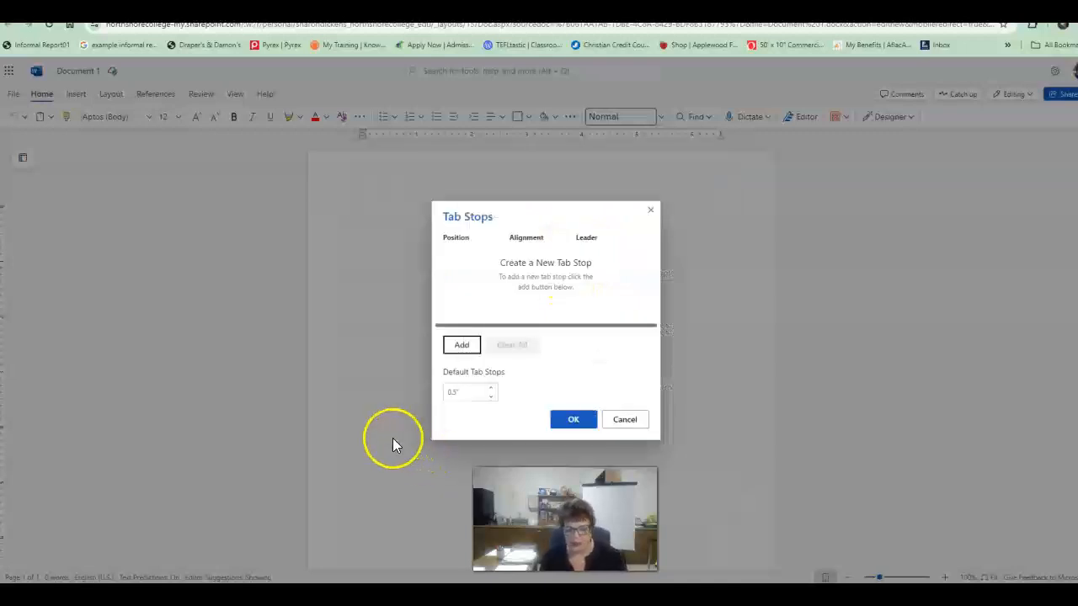
click(462, 346)
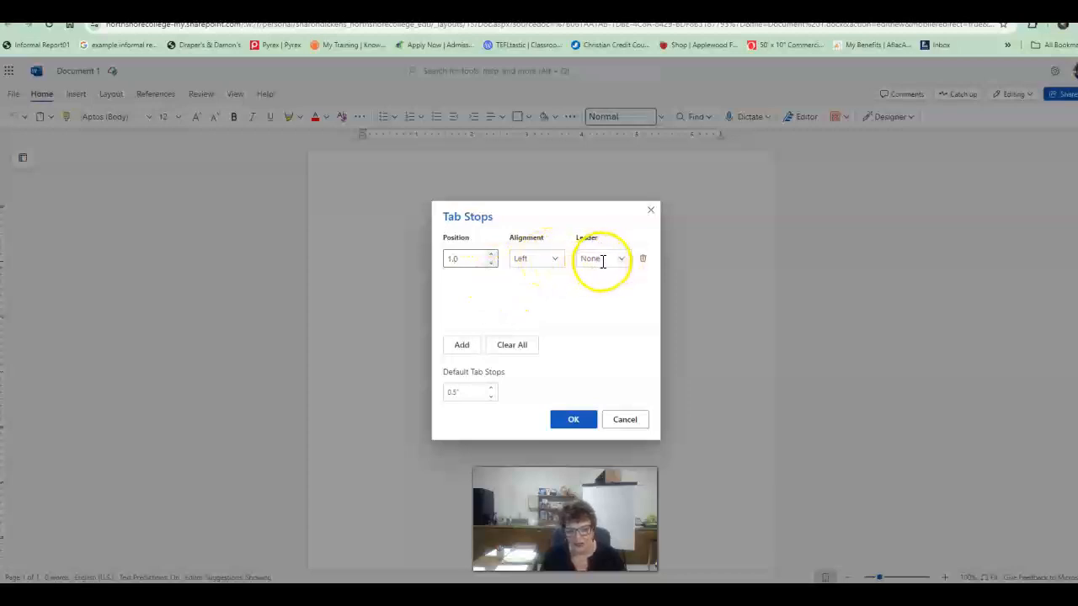
click(464, 347)
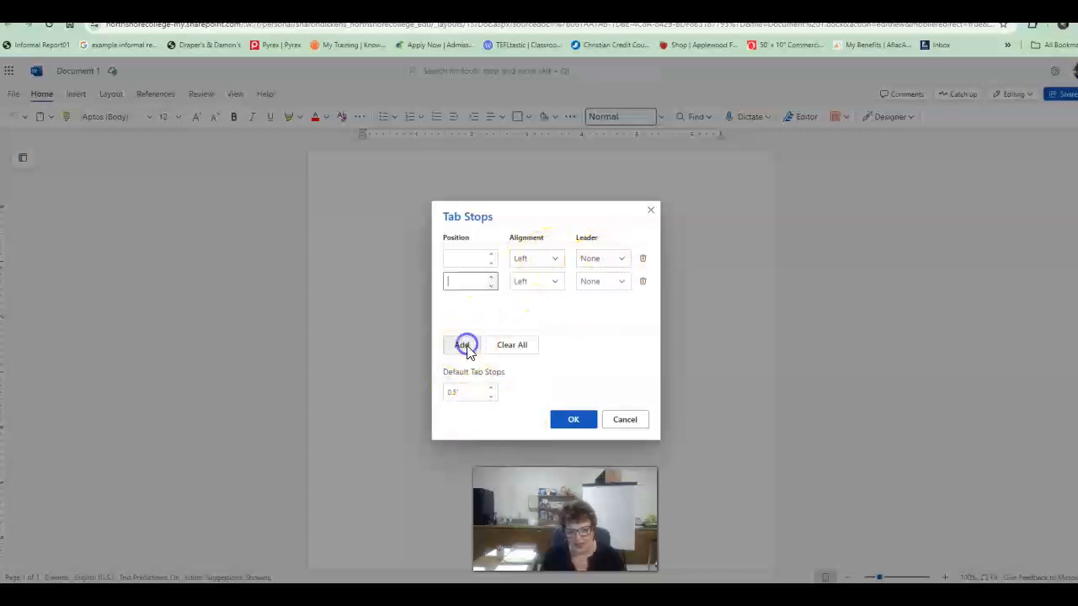
click(472, 262)
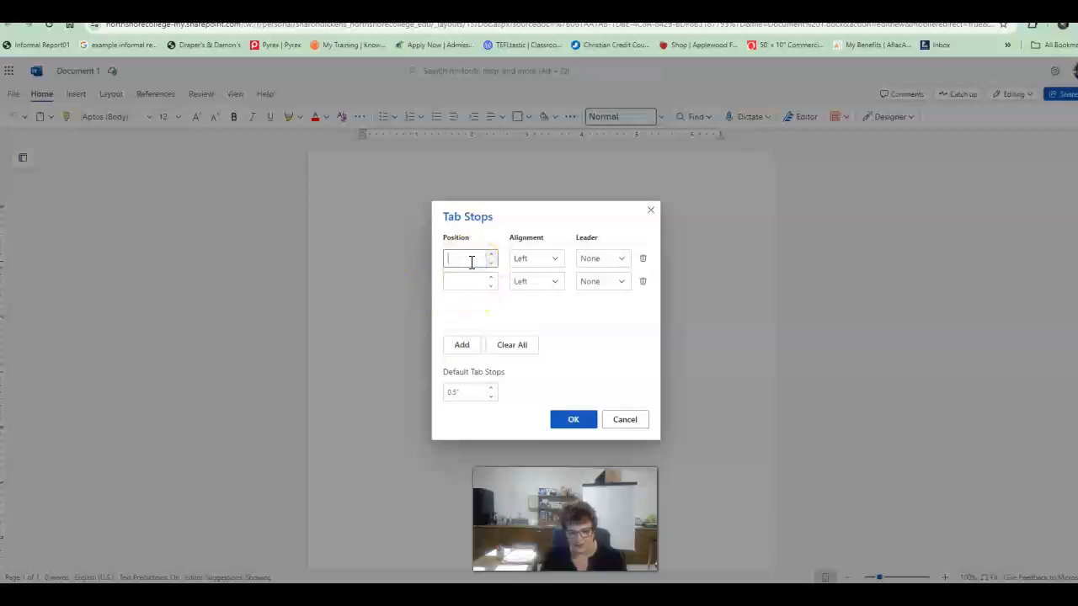
text(1)
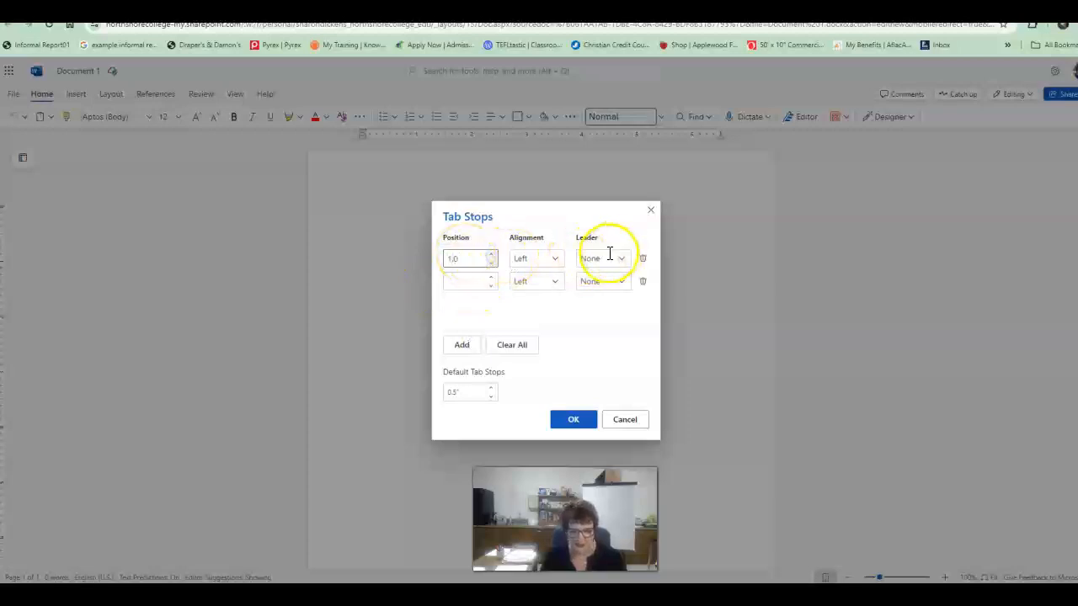
Step: Set the second tab stop to 2.5" with Center alignment and apply the tab stops
click(583, 421)
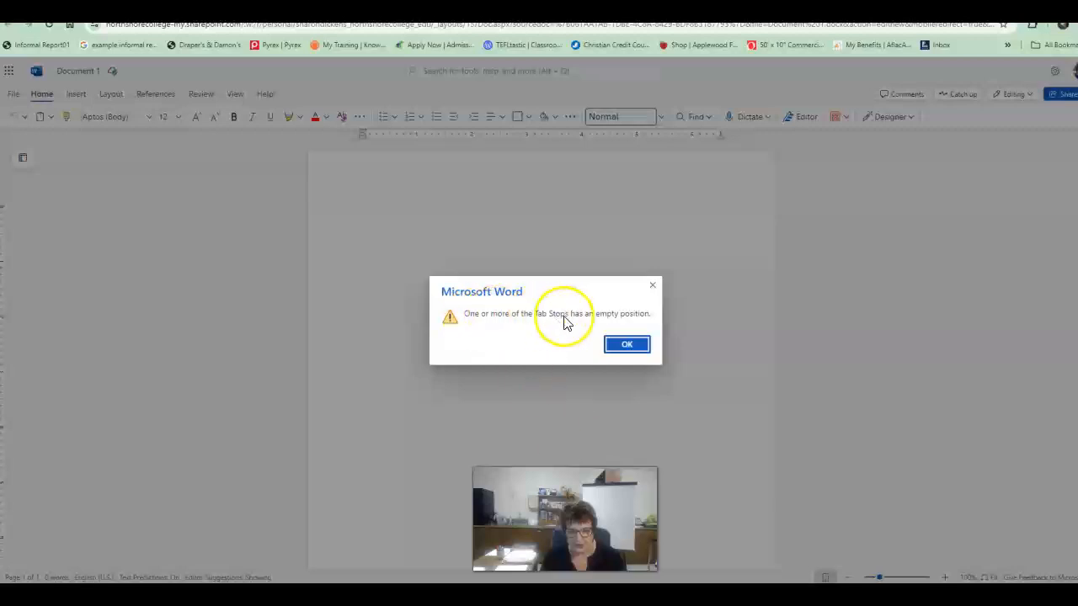
click(625, 344)
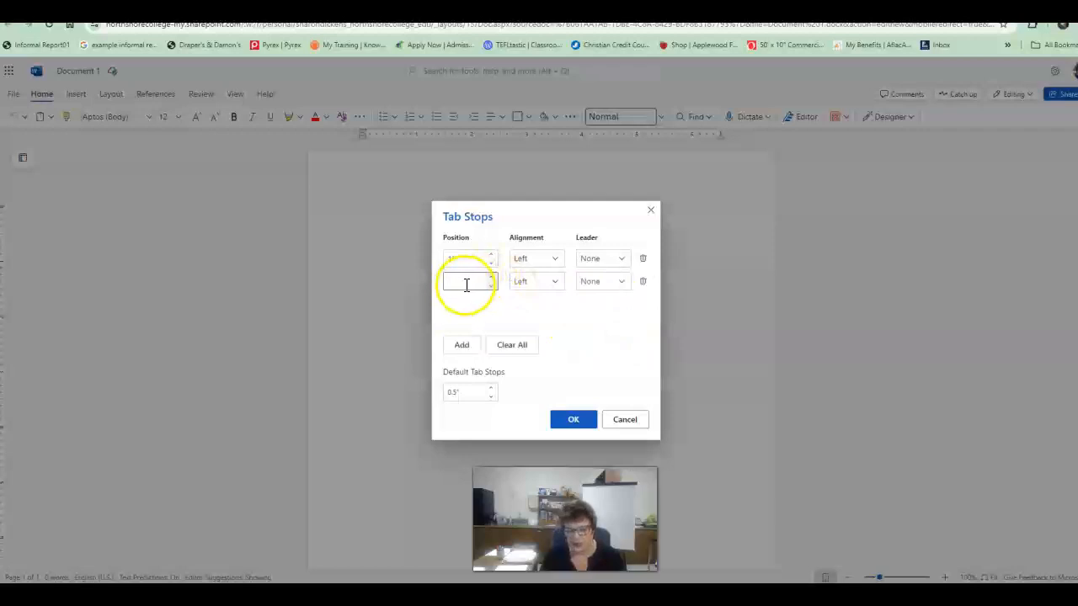
click(472, 279)
text(2.5)
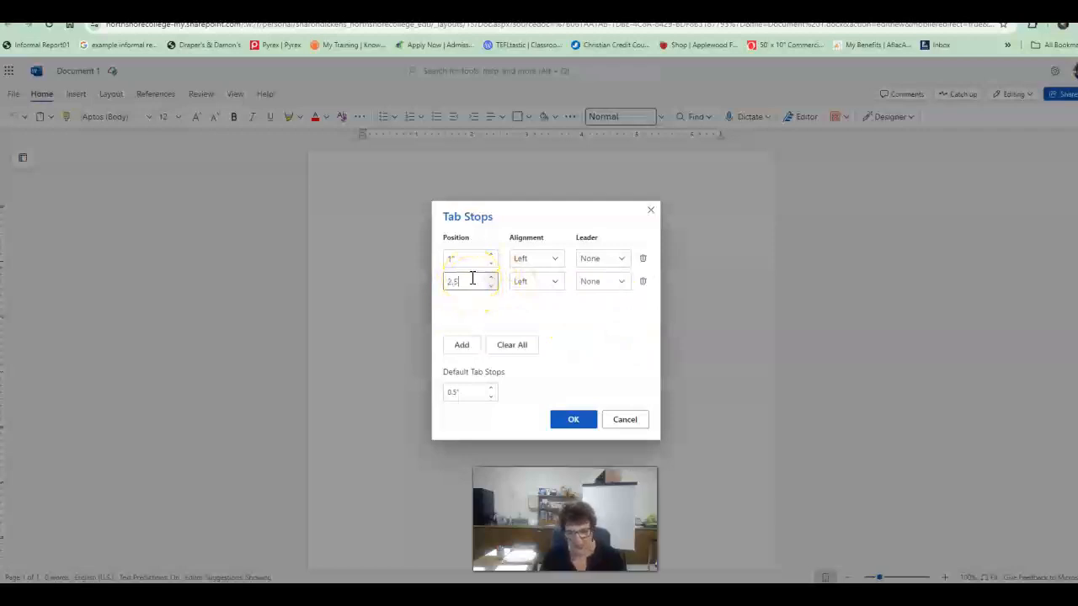
click(558, 285)
click(531, 319)
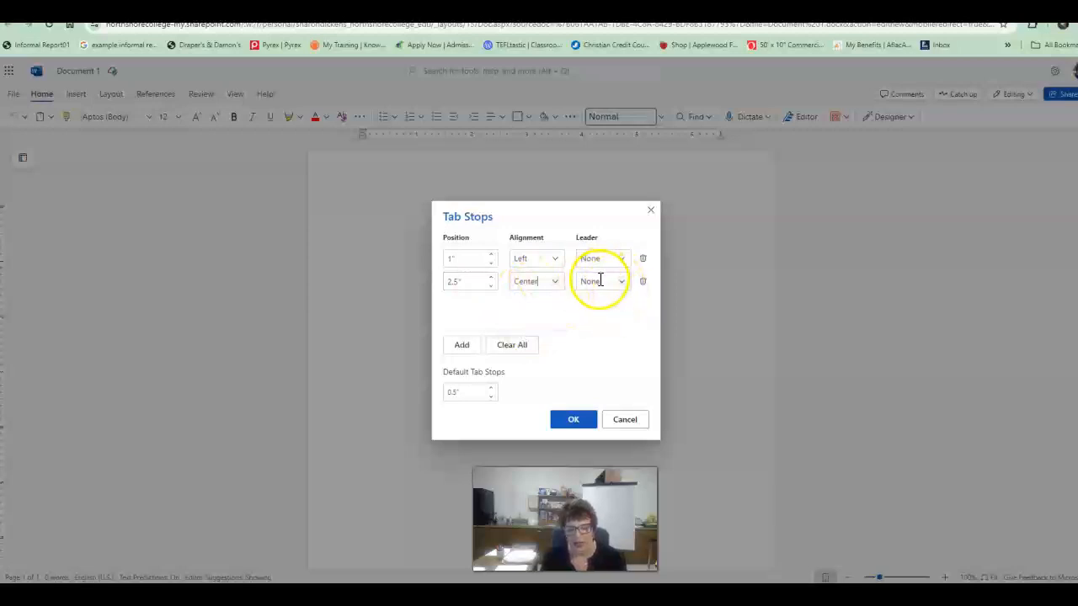
click(574, 419)
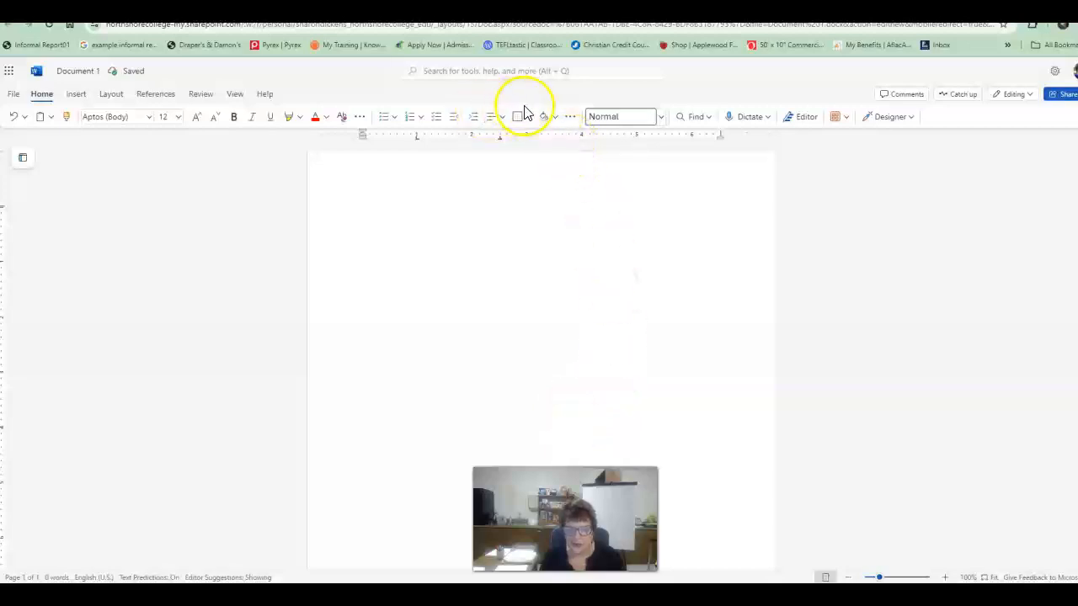
Step: Reopen the tab stop options and add a right-aligned tab stop at 4"
click(570, 116)
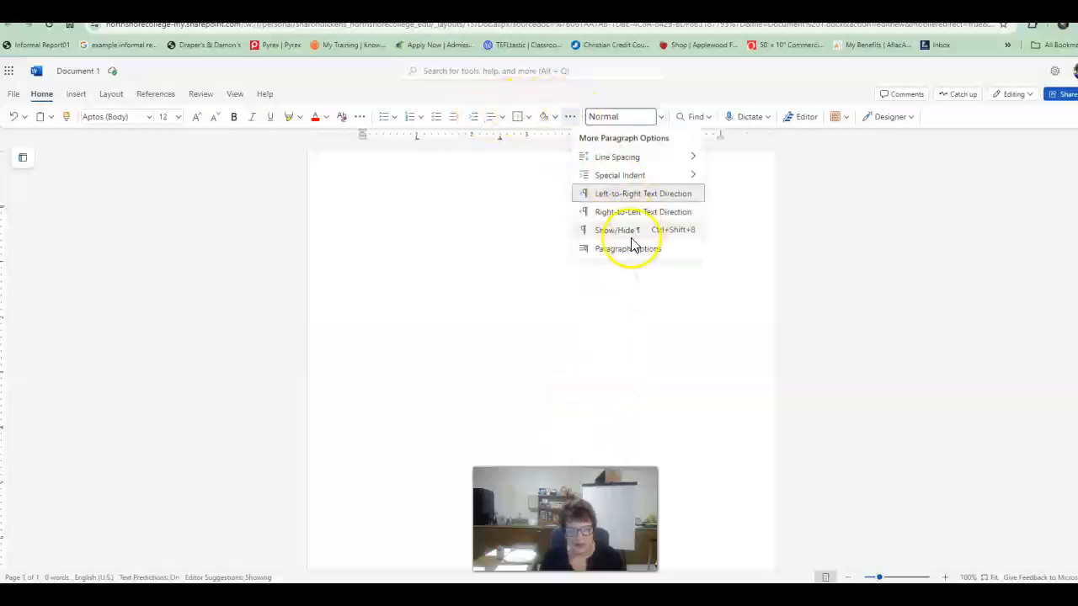
click(631, 249)
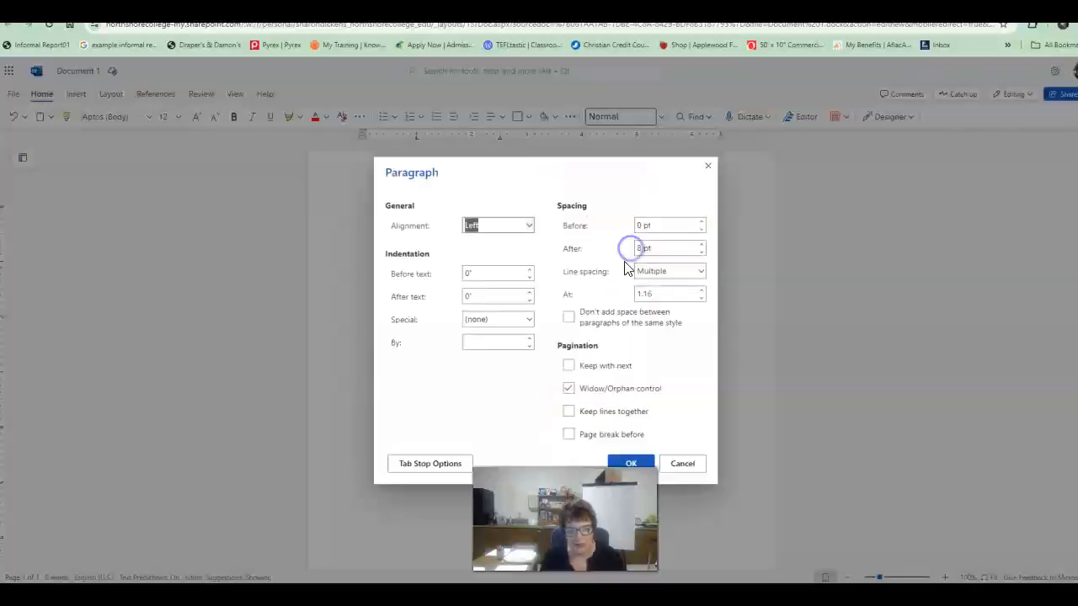
click(434, 466)
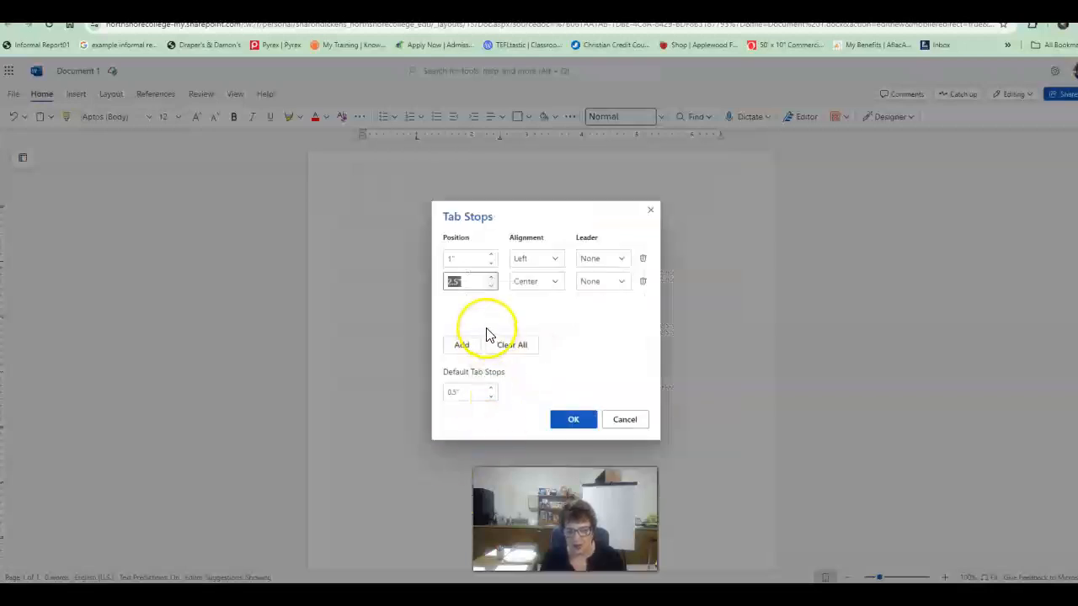
click(460, 345)
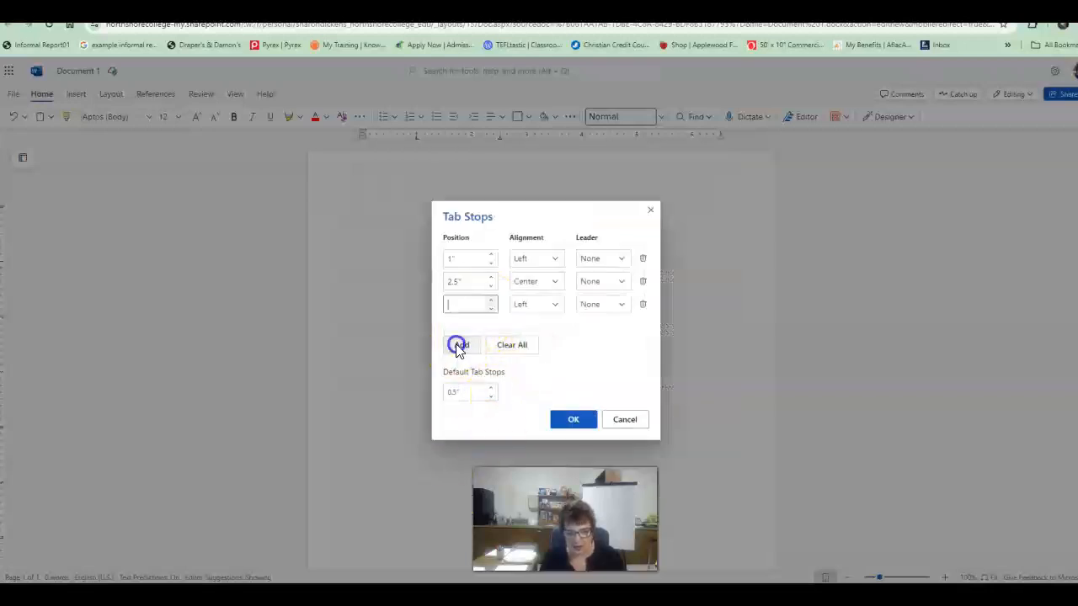
text(4)
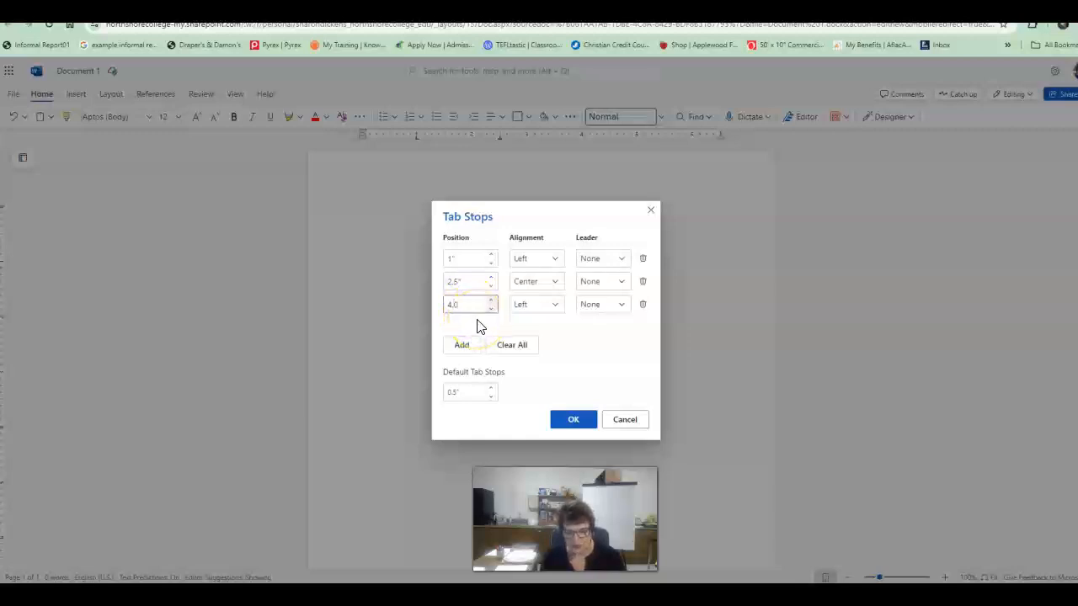
click(555, 307)
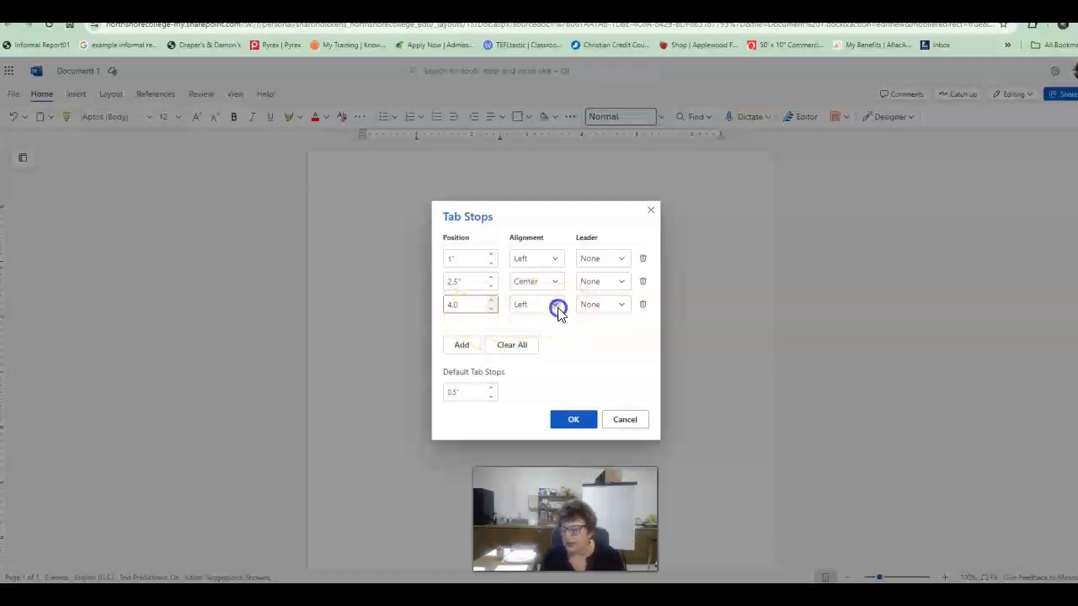
click(530, 359)
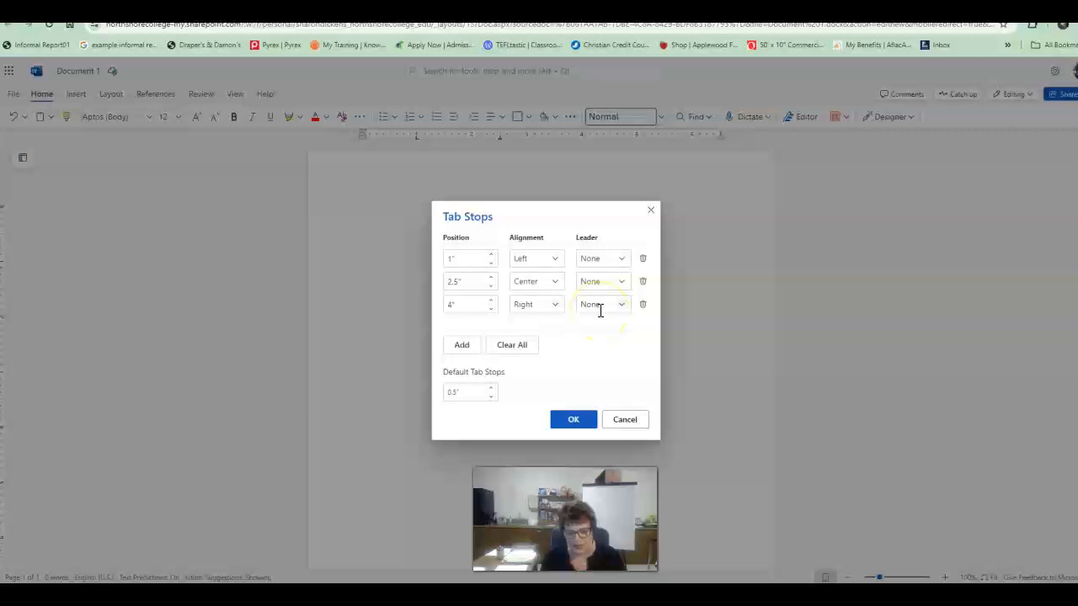
Step: Add a right-aligned tab stop at 5.5" and apply the tab stops
click(461, 349)
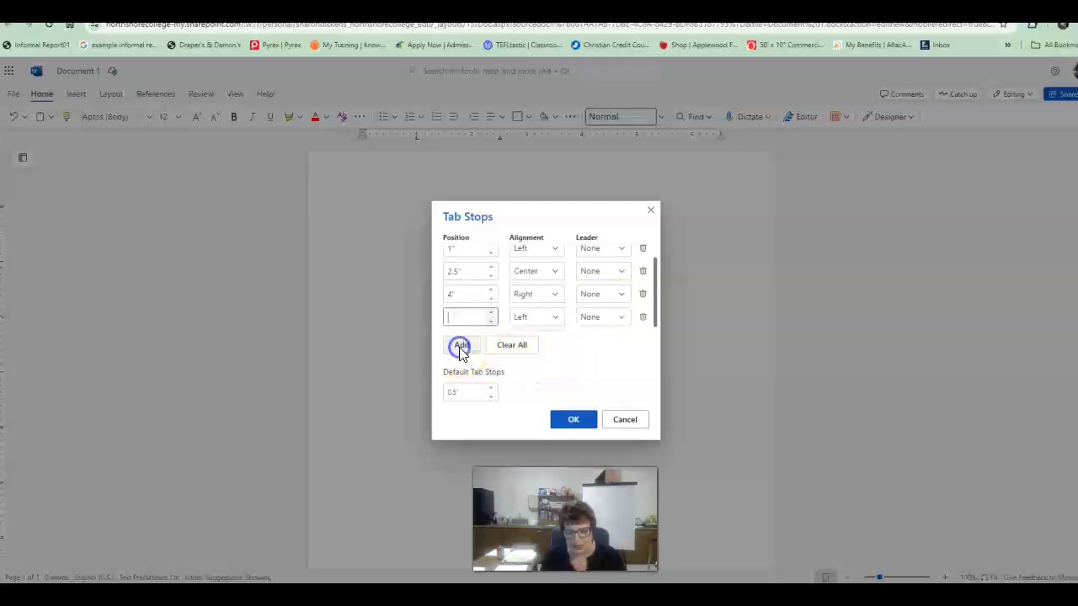
text(5.5)
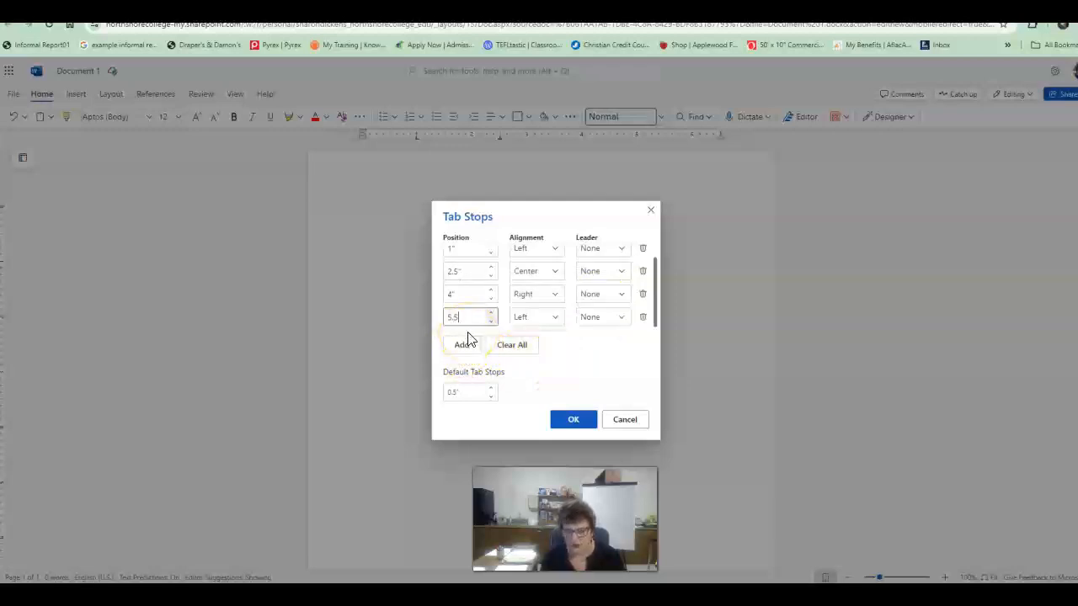
click(556, 317)
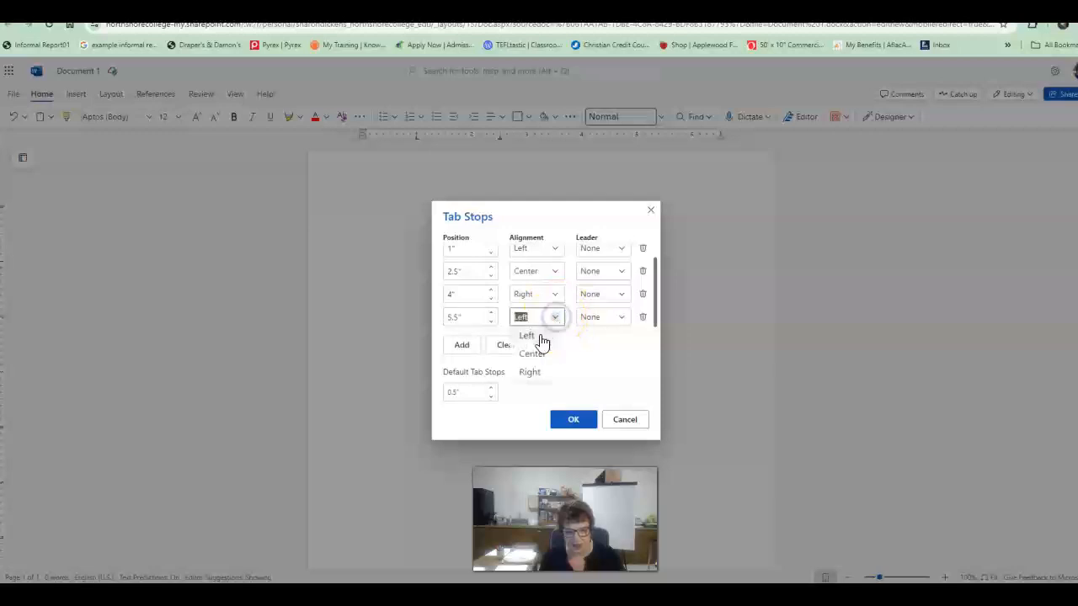
click(532, 372)
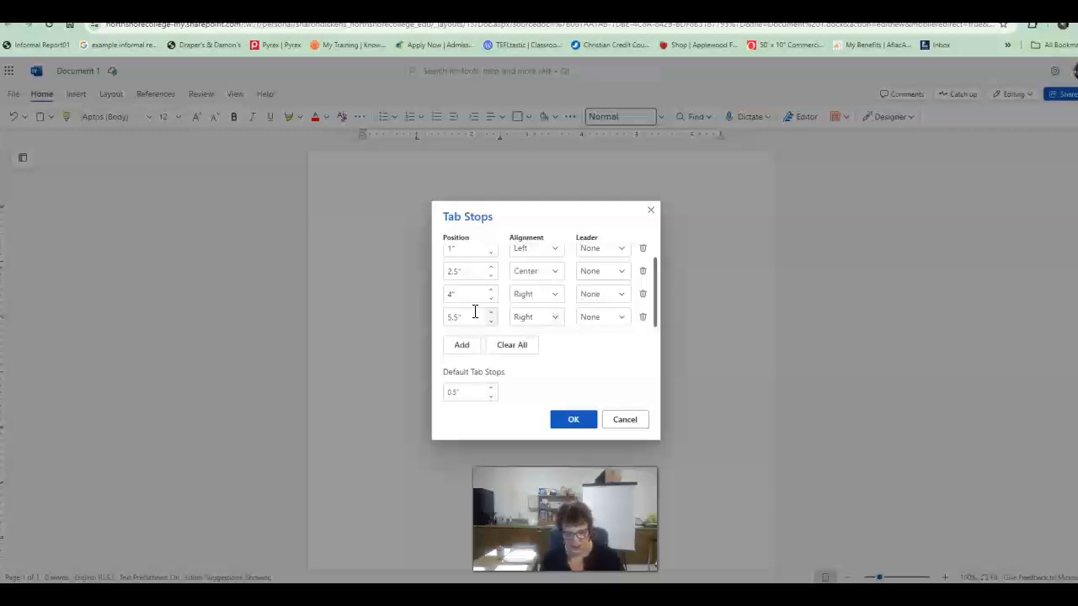
click(571, 420)
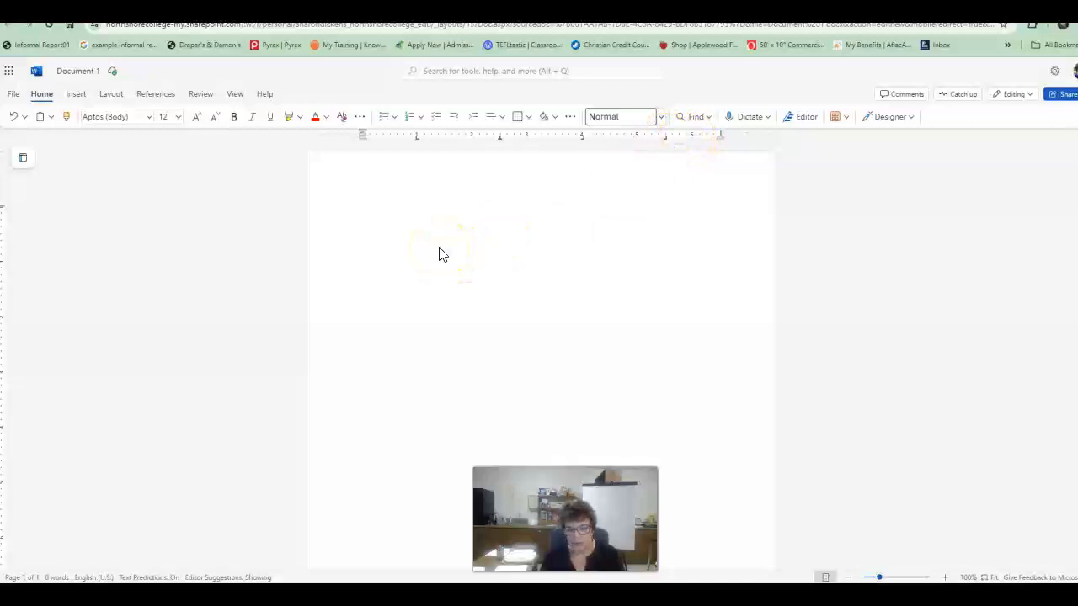
Step: Type the tab-separated heading row Room, Fixture, Width, Height
text(Room	F)
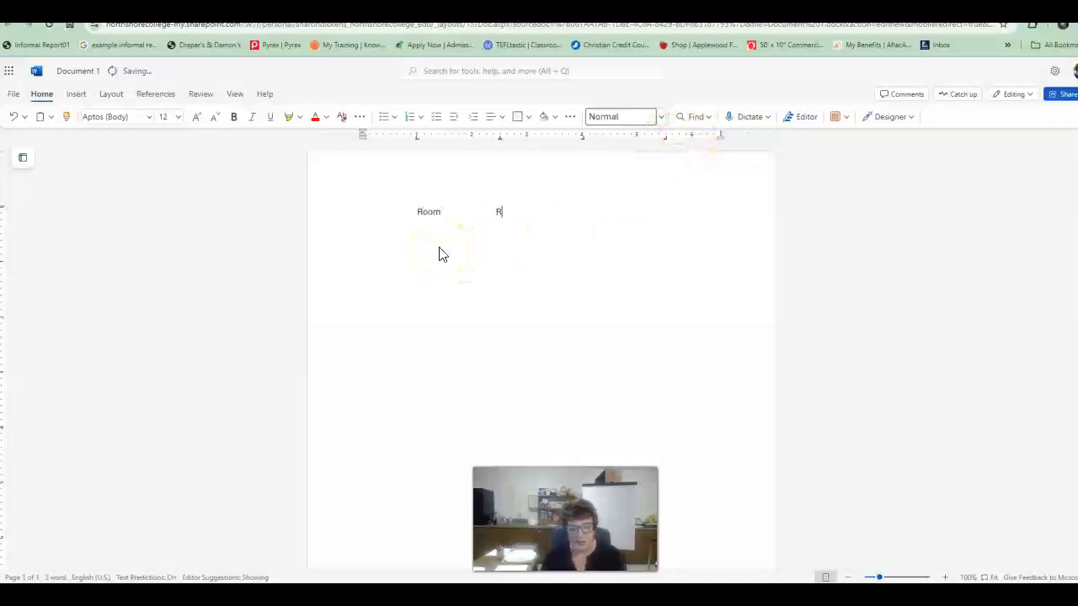
text(ixture)
key(Tab)
text(Width)
key(Tab)
text(Height)
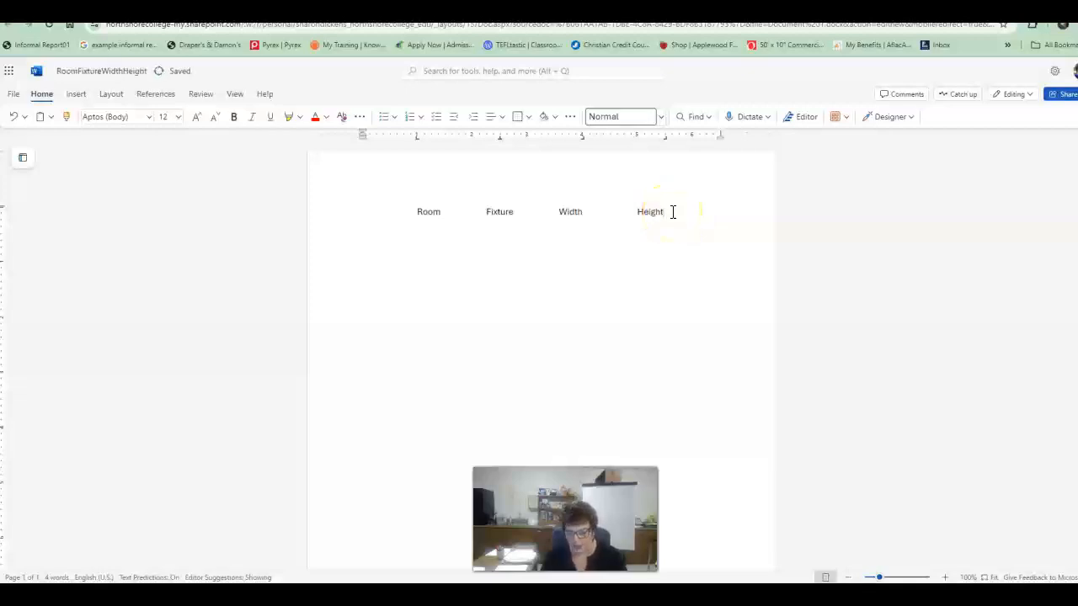
Step: Type the row Kitchen, Oven, 25.5, 50 under the headings, separated by tabs
text(Kitchen)
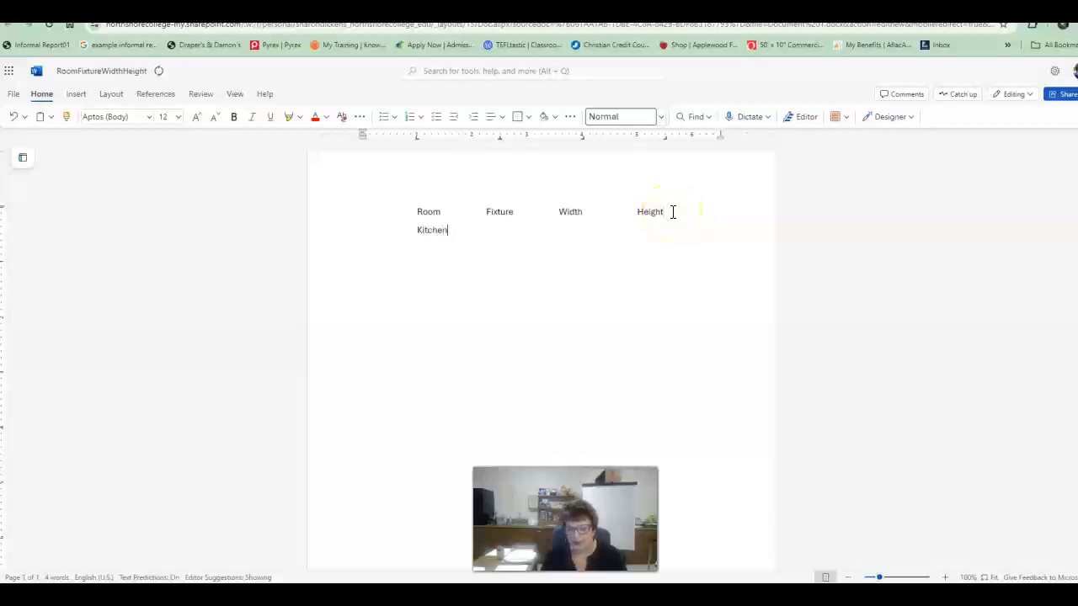
key(Tab)
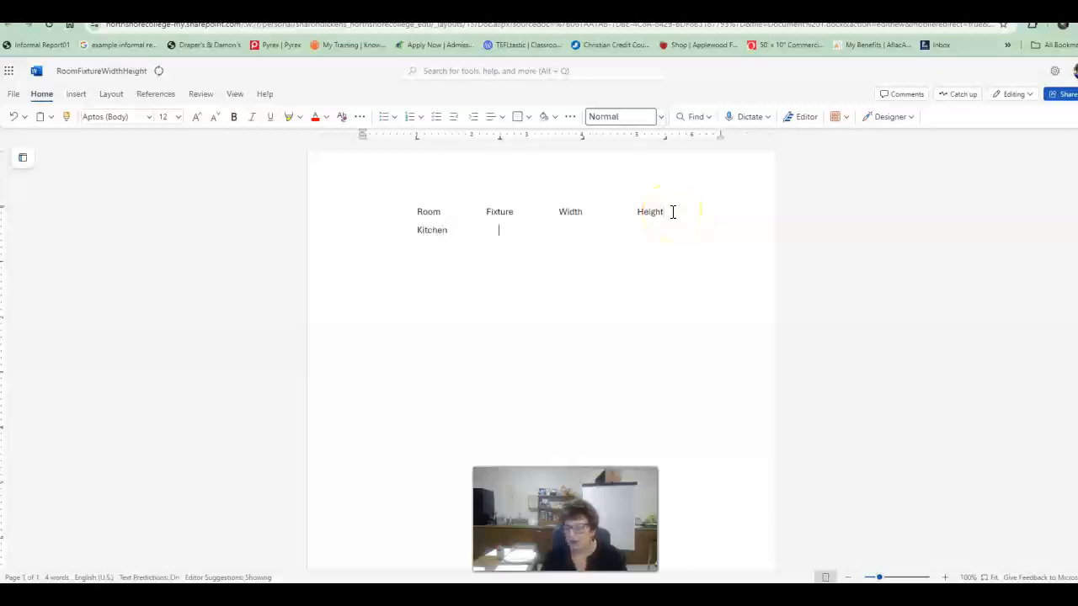
text(Oven)
key(Tab)
text(25.5")
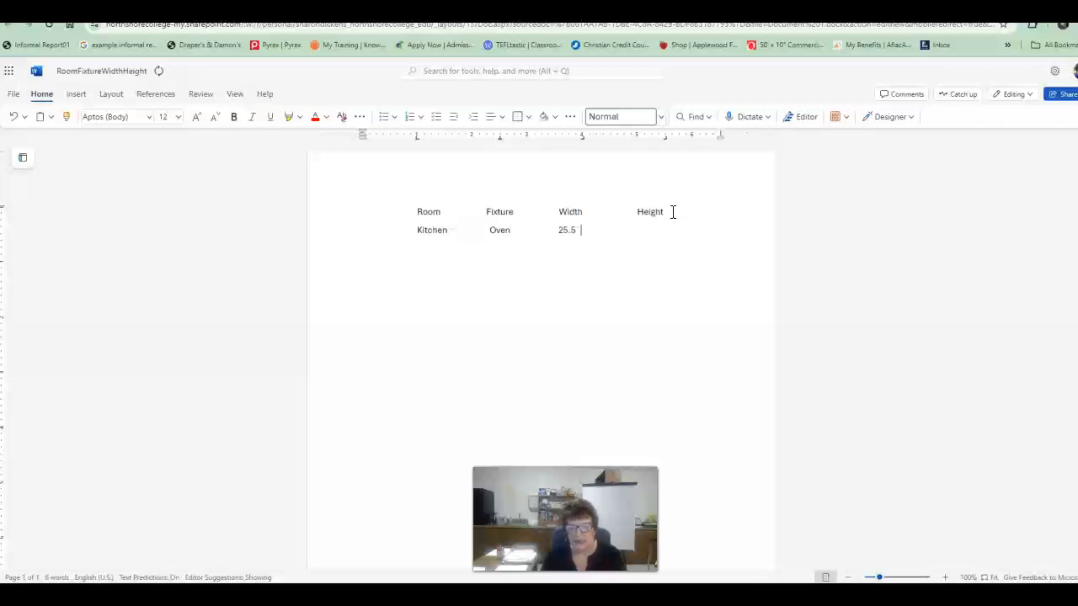
key(BackSpace)
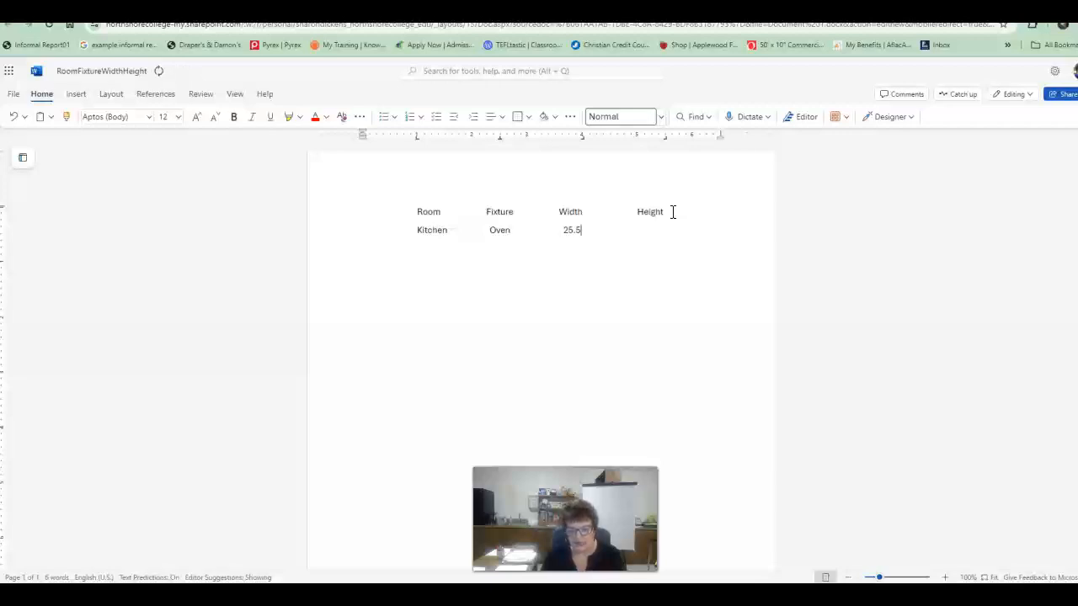
key(Tab)
text(50)
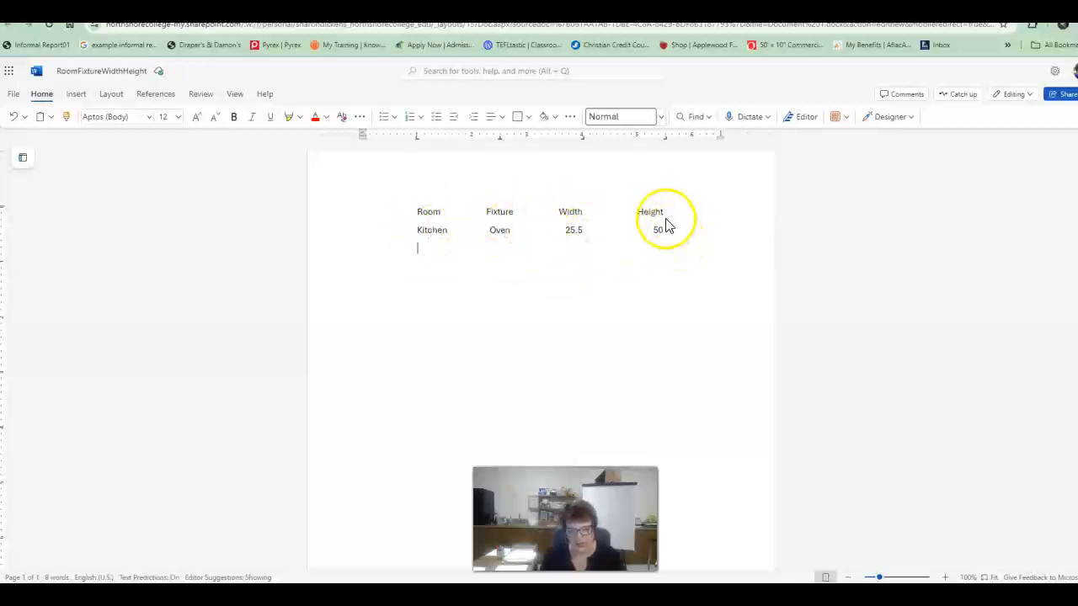
Step: Start the next row with Bathroom and Shower and enter its width as 30.25
click(484, 281)
text(B)
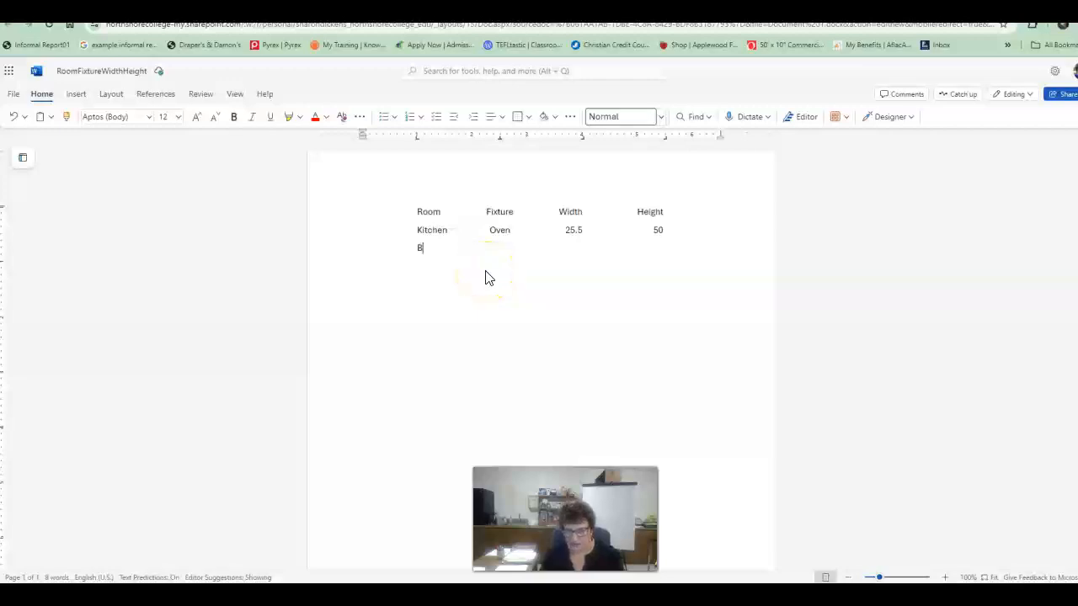
text(athroom)
key(Tab)
text(Shower)
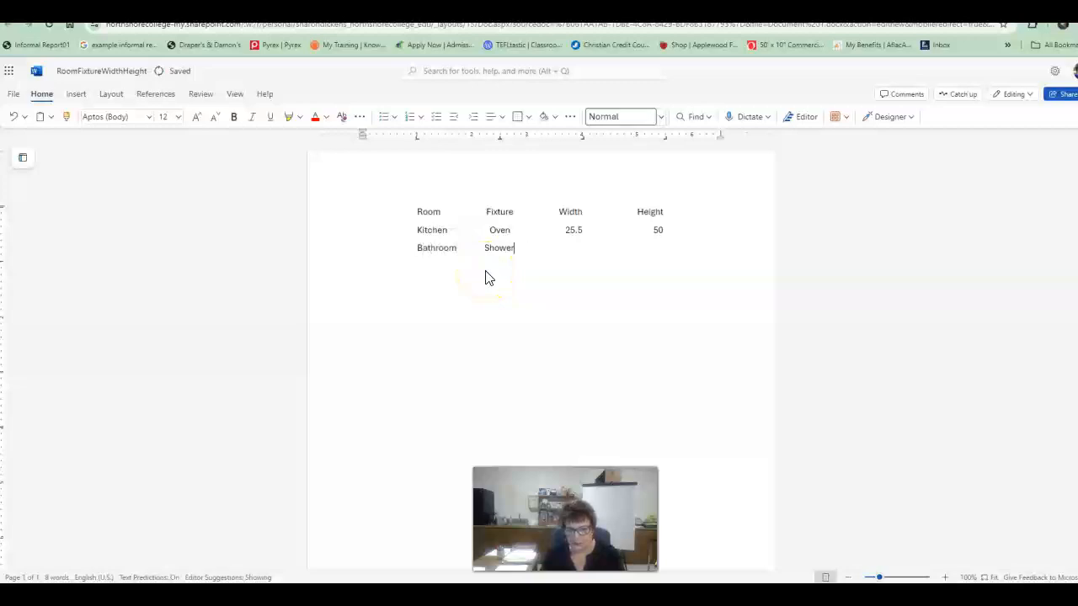
key(Tab)
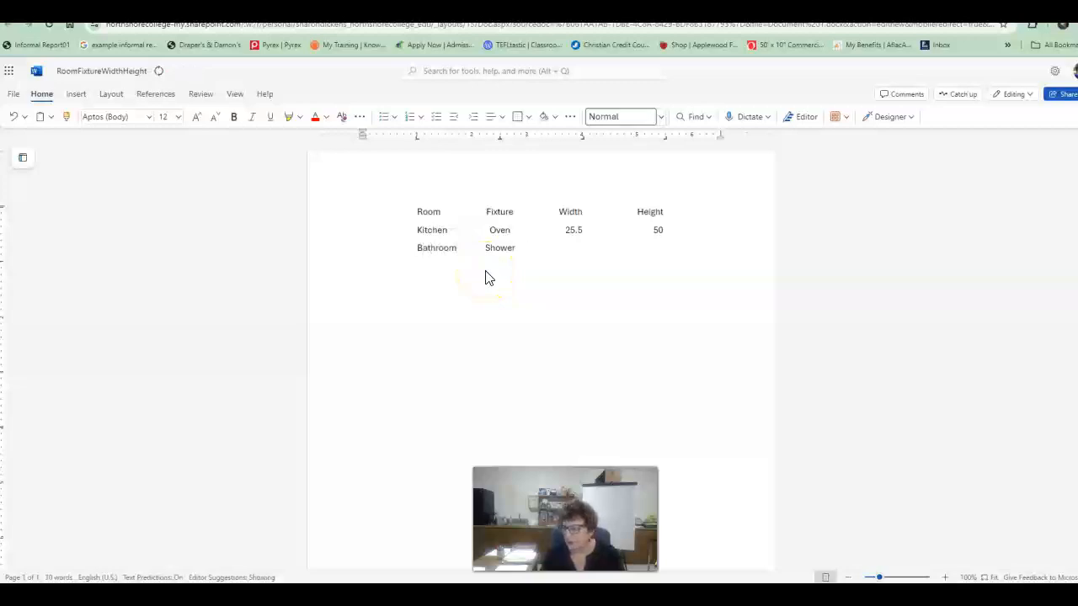
text(302.25)
key(Tab)
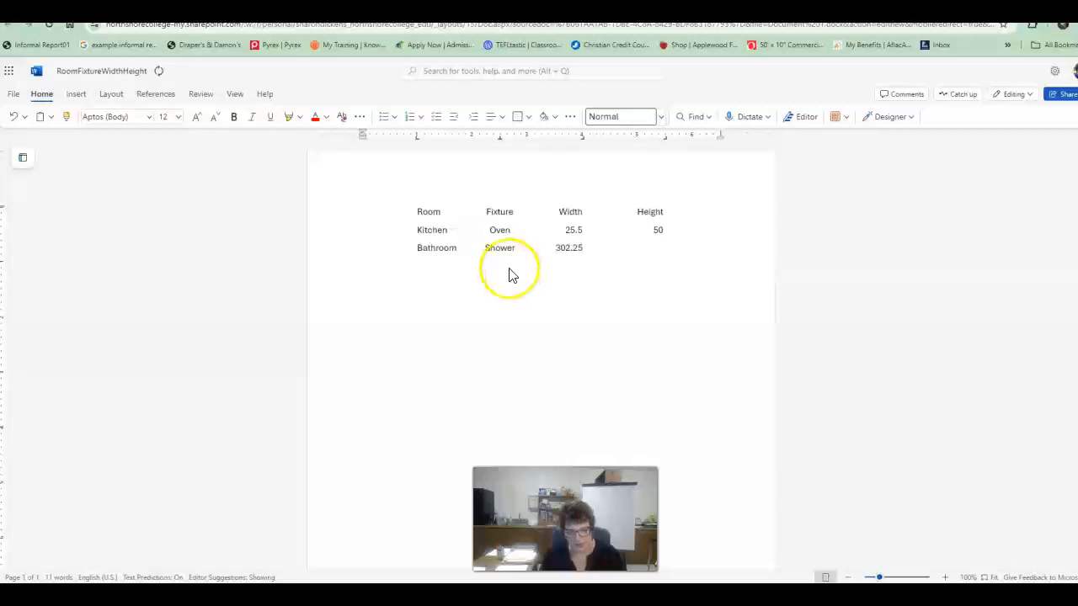
click(570, 248)
key(BackSpace)
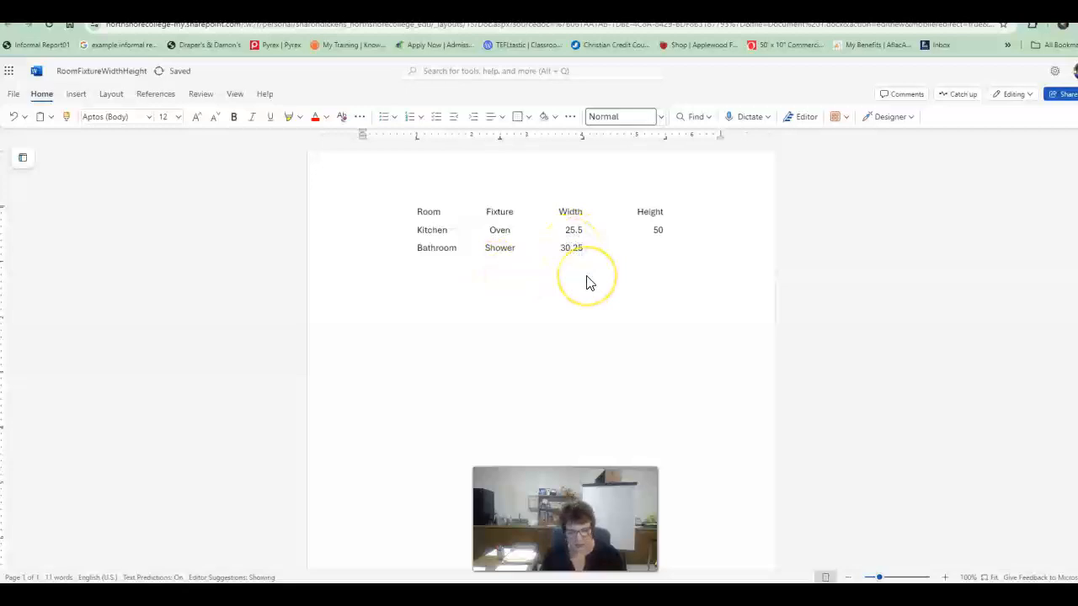
Step: Enter 72 as the Bathroom row's height and remove the stray characters after it
click(655, 251)
click(607, 248)
key(Tab)
text(72)
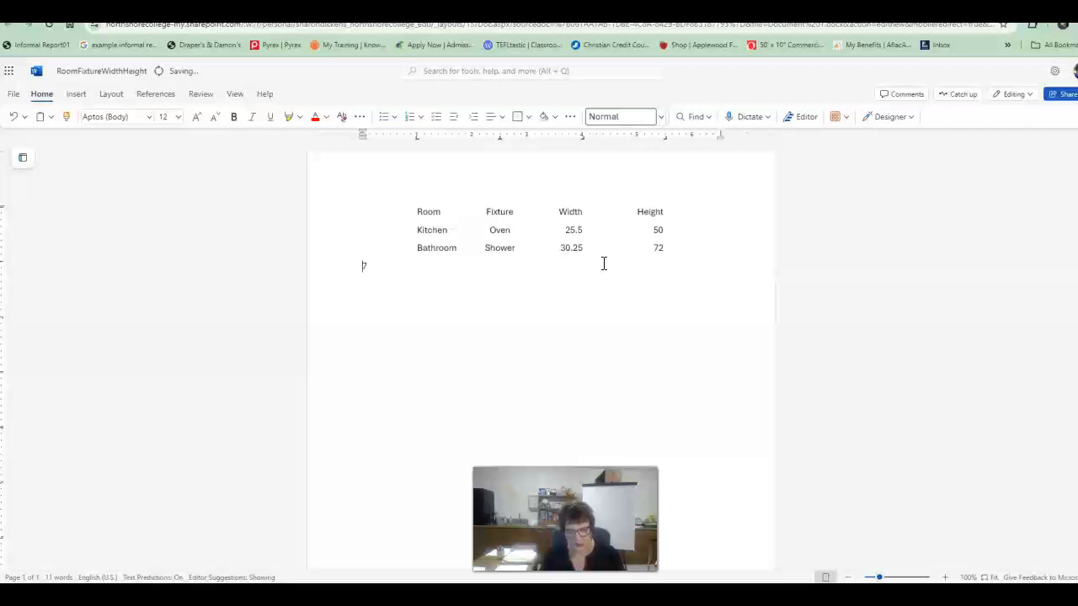
key(Delete)
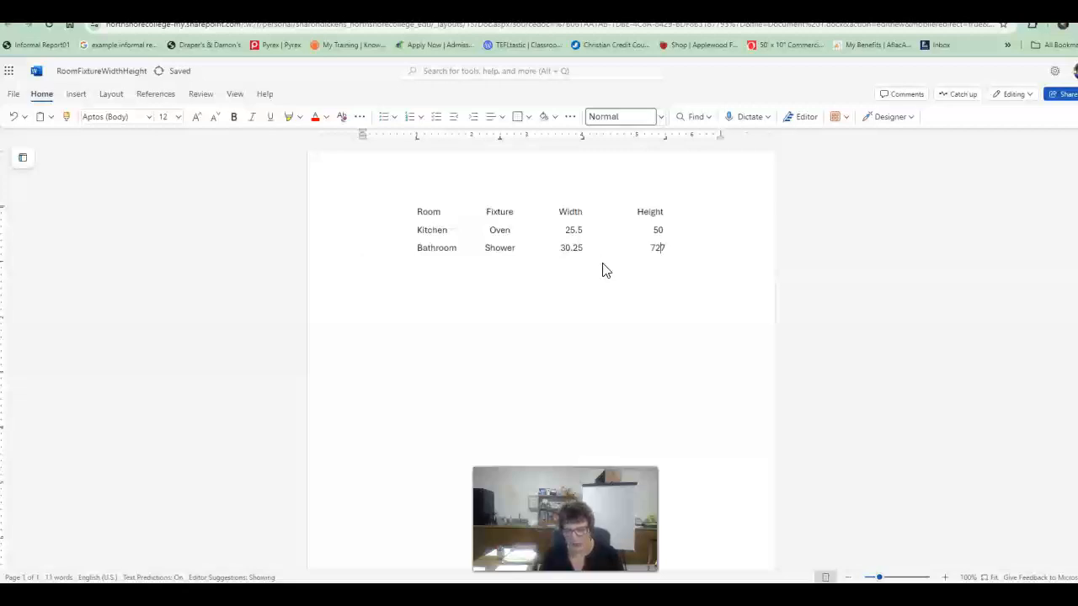
key(Delete)
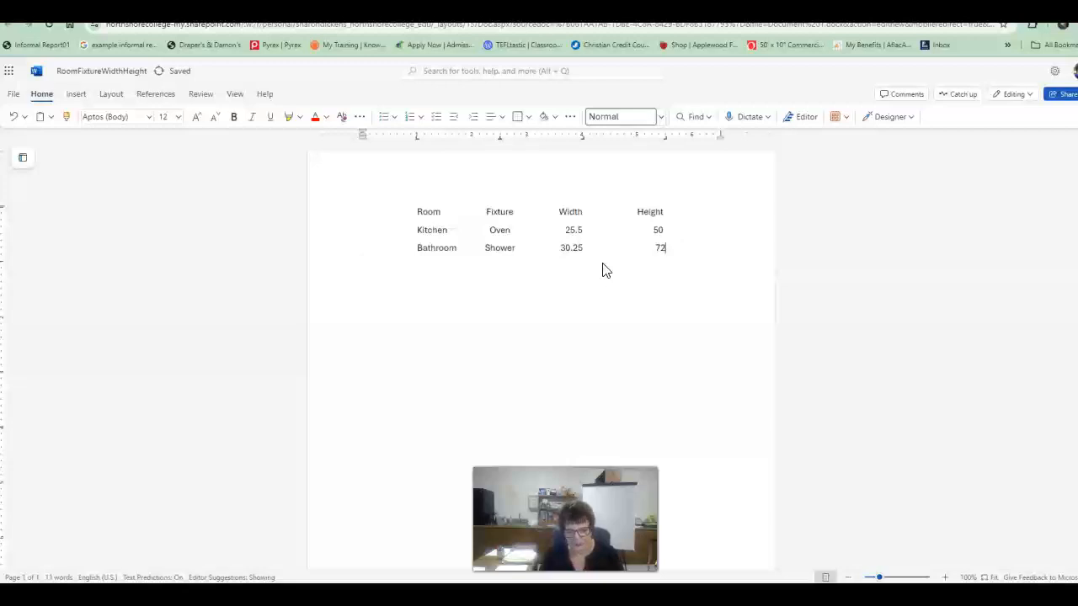
Step: Type Bedroom1 as the next room and move it to the first tab stop
click(604, 264)
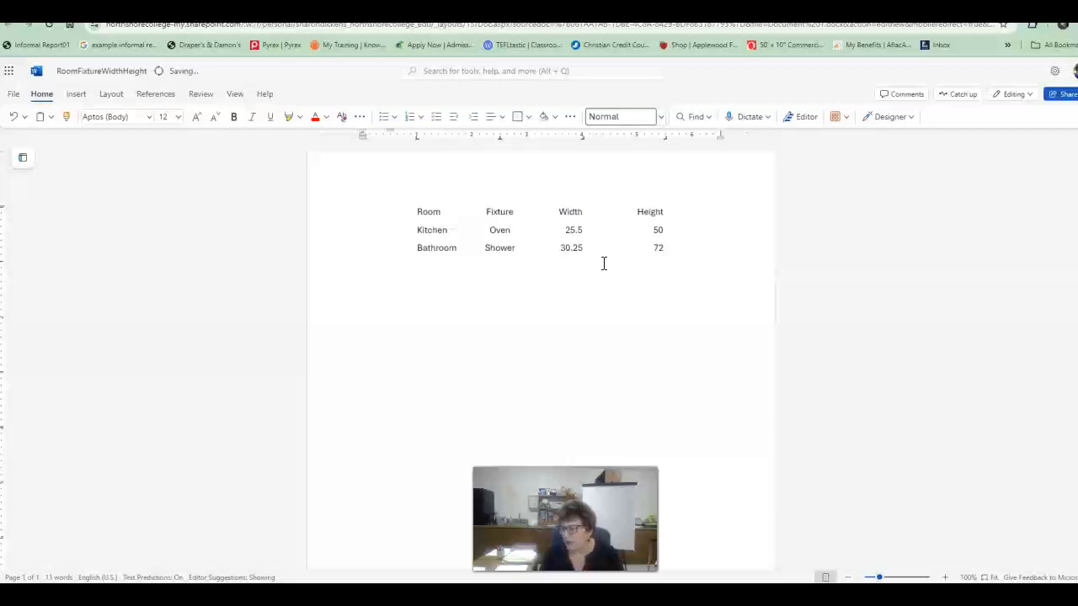
text(Bedroom)
key(Delete)
key(Delete)
key(Delete)
text(1)
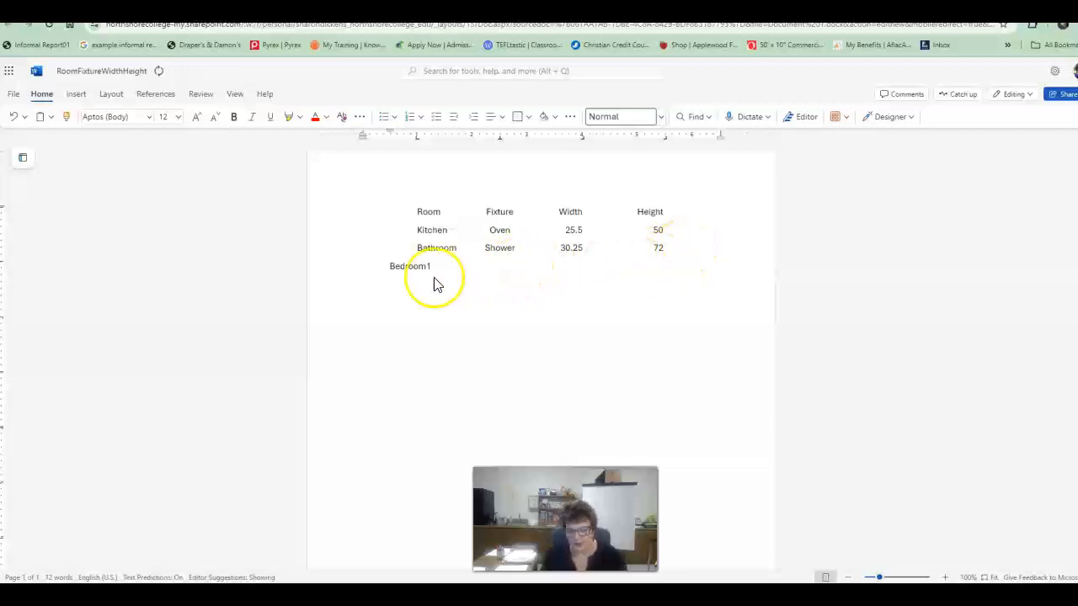
click(388, 267)
key(Tab)
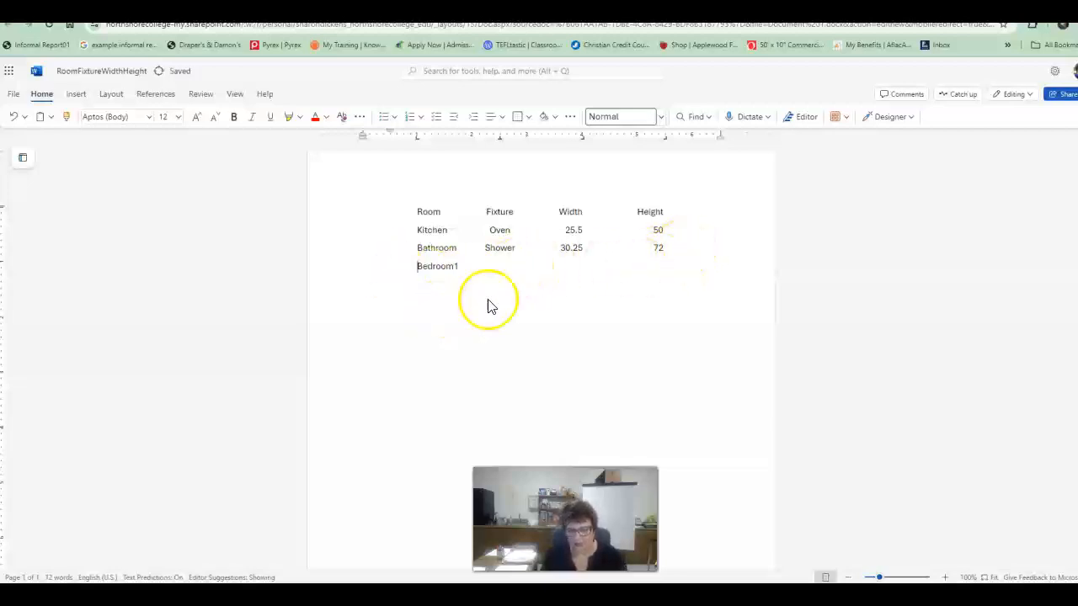
Step: Enter fixture Fan, width 70.45 and height 292 in the Bedroom1 row
key(Tab)
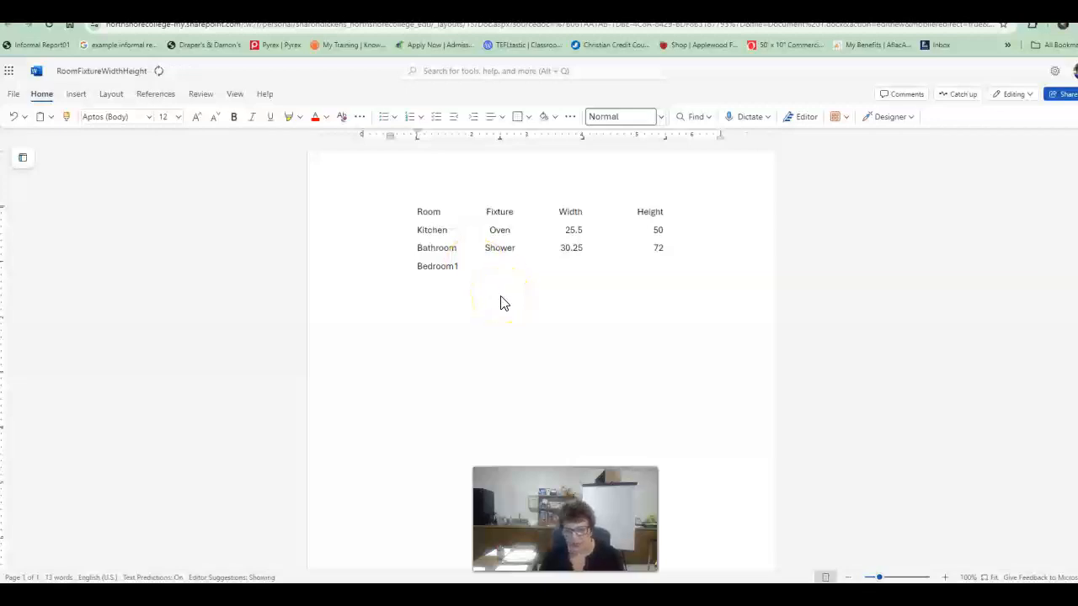
text(Fan)
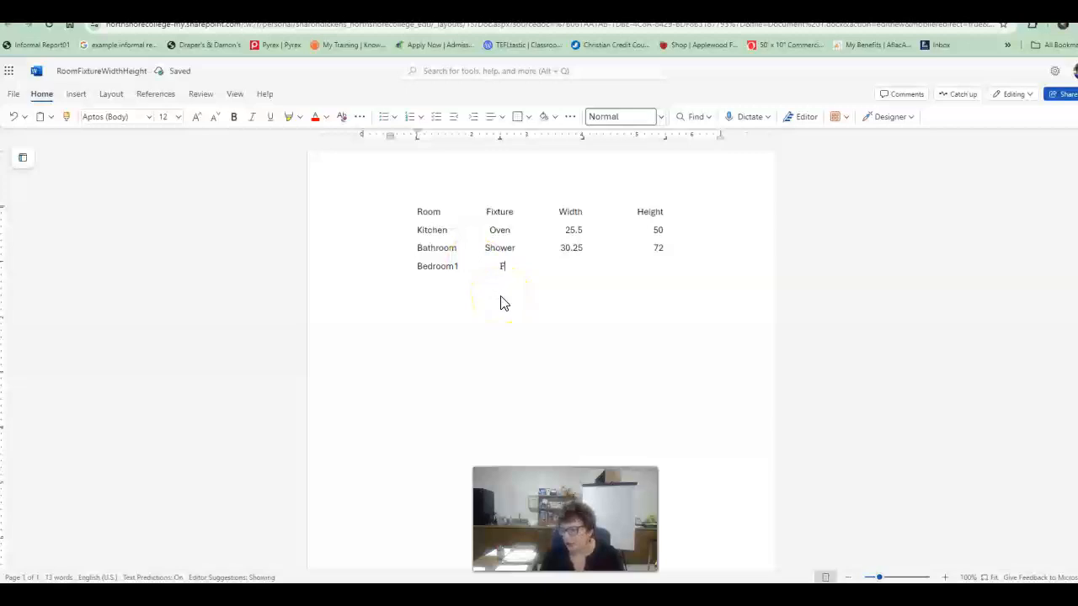
key(Delete)
key(Delete)
key(Delete)
key(Tab)
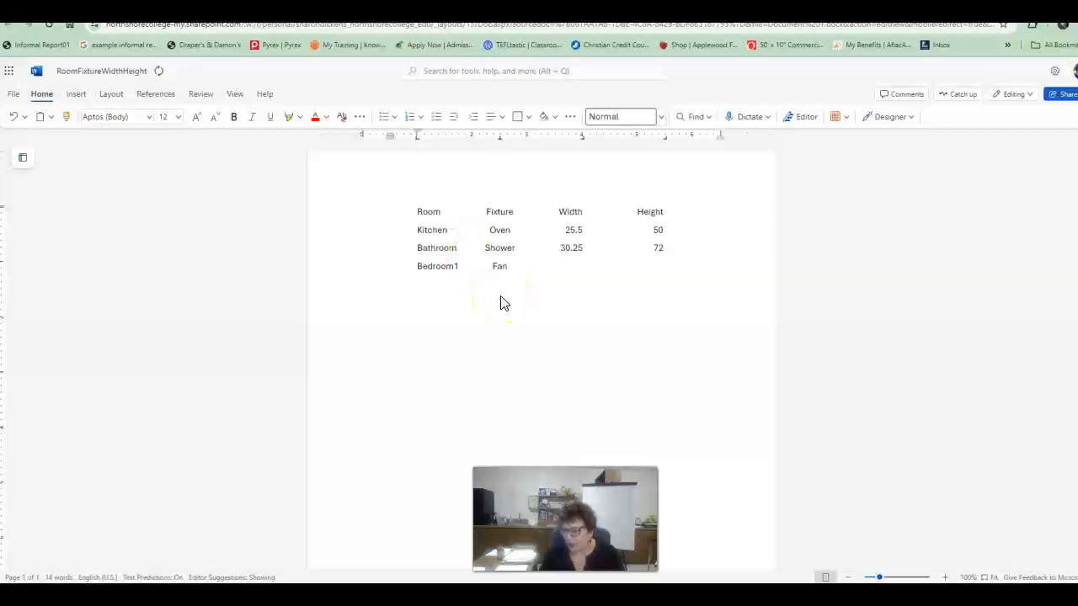
text(70.45)
key(Delete)
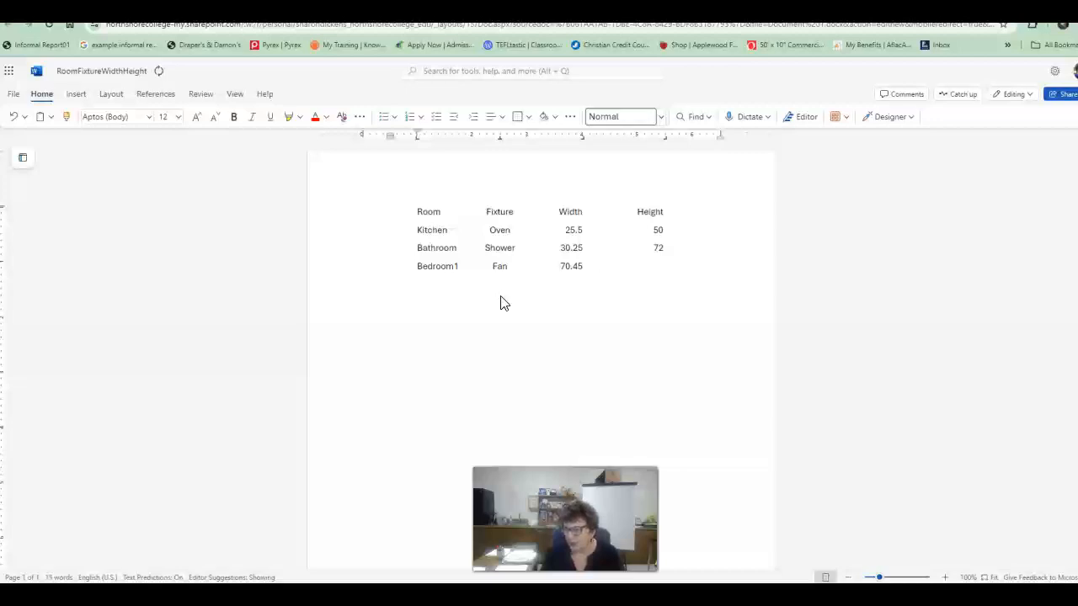
key(Tab)
text(2922)
key(Delete)
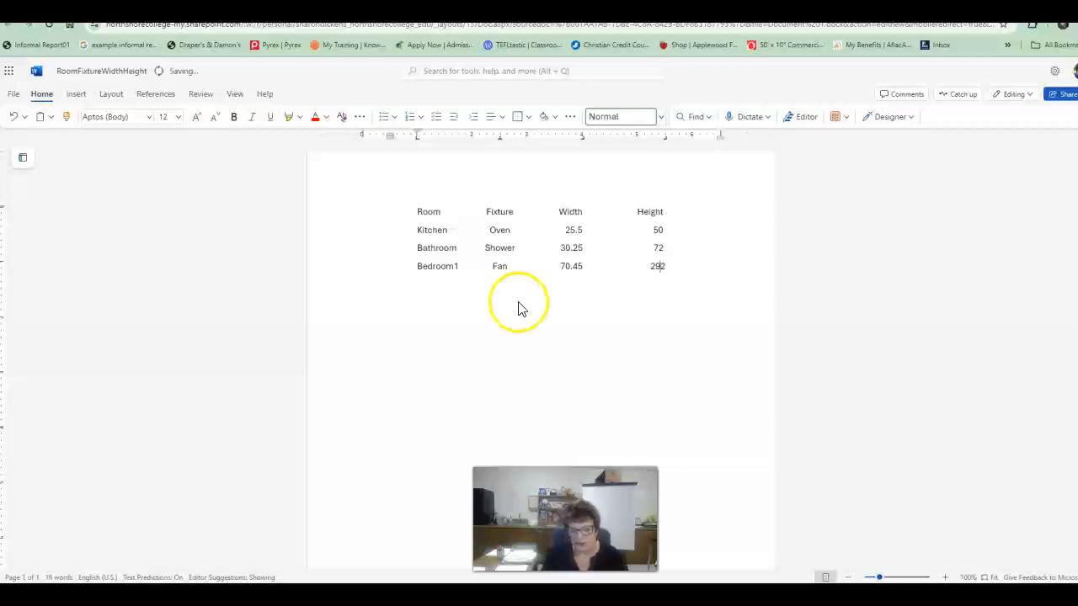
Step: Change the Bedroom1 width to 28.4 and its height to 29, then start a new line
click(581, 267)
drag(561, 267, 584, 266)
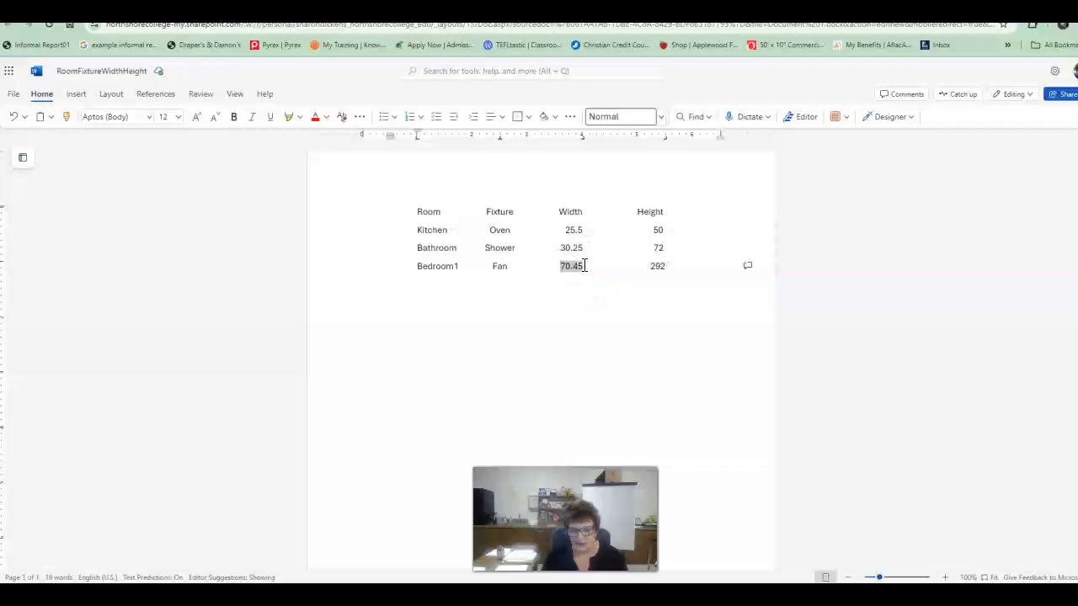
text(28.4)
key(Tab)
key(BackSpace)
key(Delete)
key(Delete)
key(Delete)
text(292)
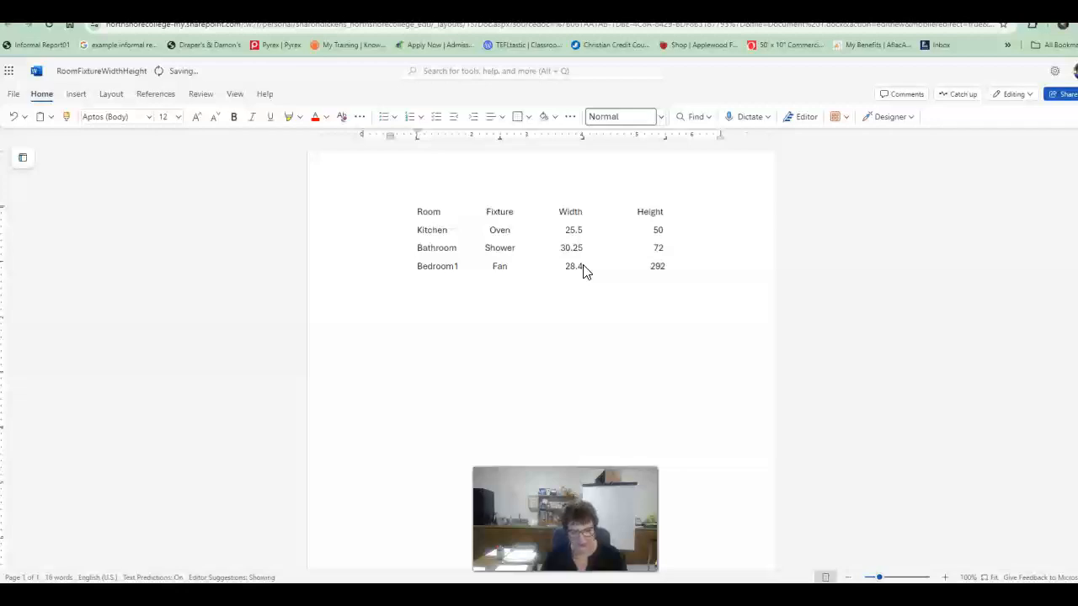
key(Delete)
key(Return)
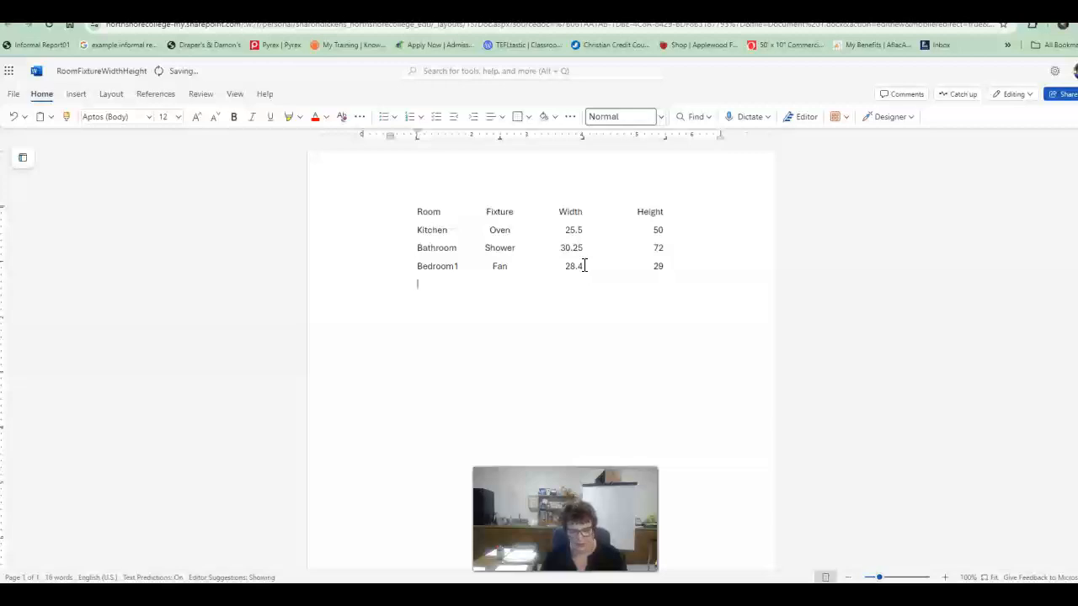
Step: Type the row Living, Fireplace, 70.45, 66 separated by tabs
text(Living)
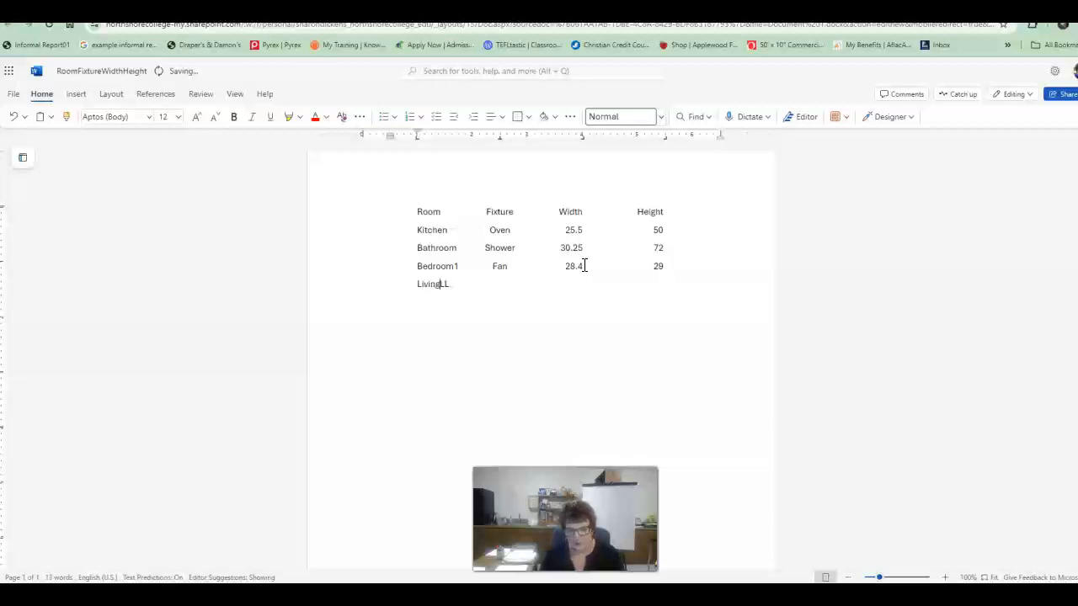
key(Tab)
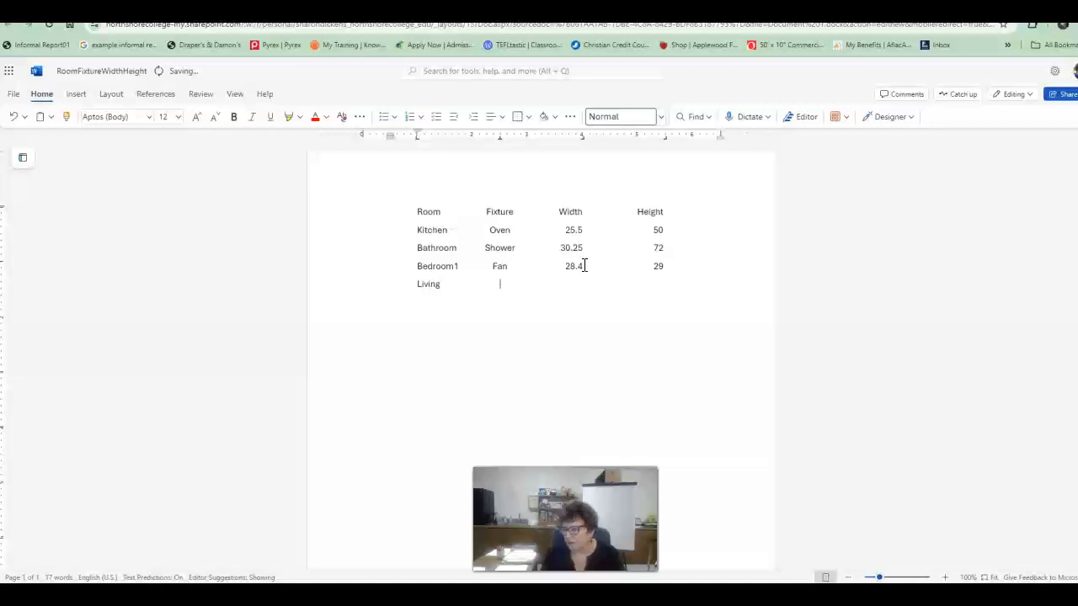
text(Fir)
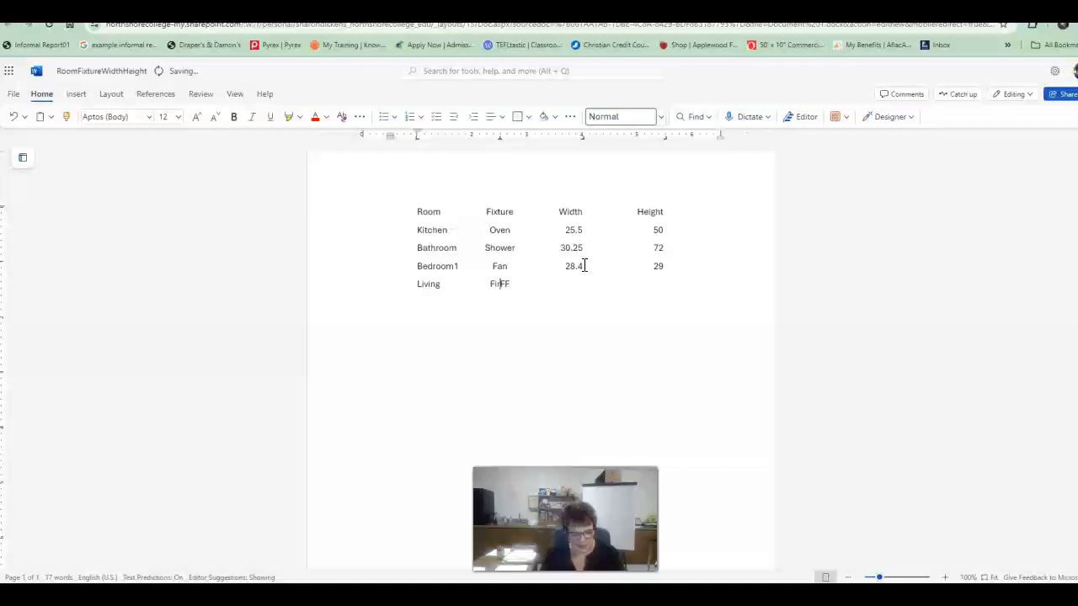
text(eplace)
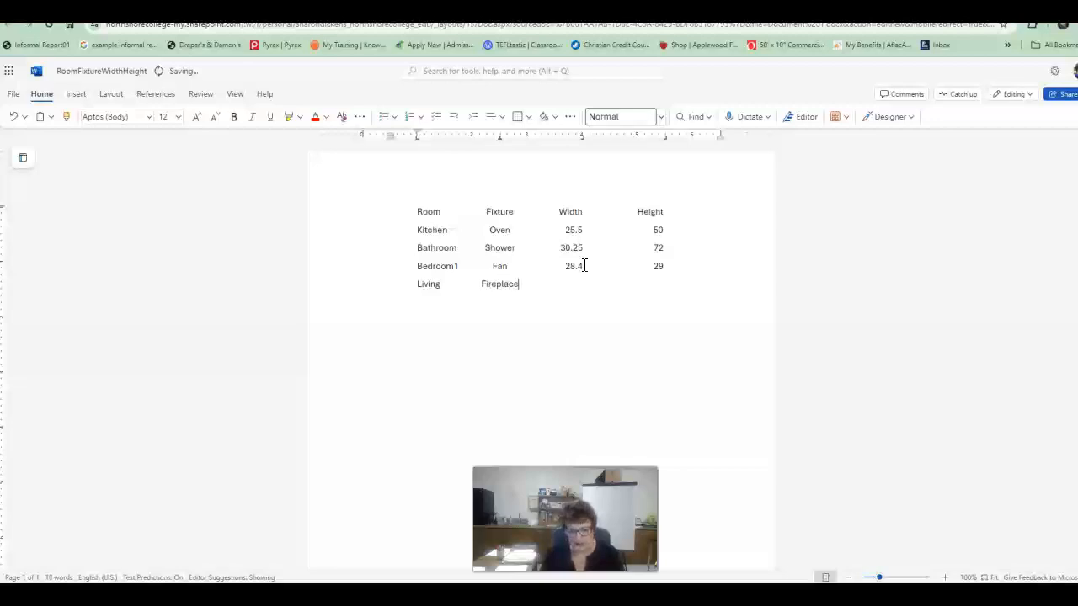
key(Tab)
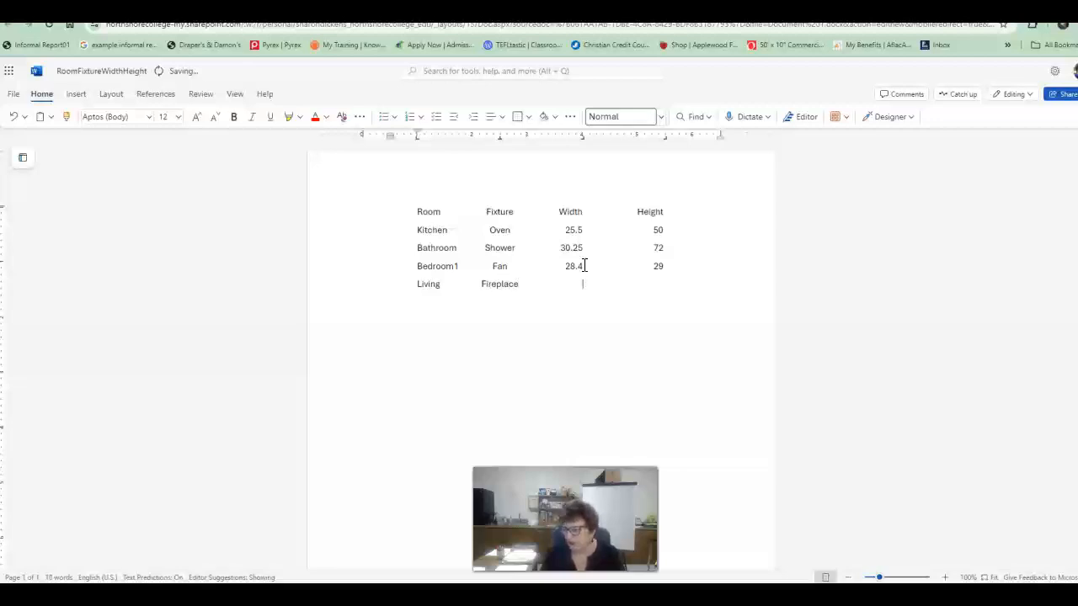
text(70.45 )
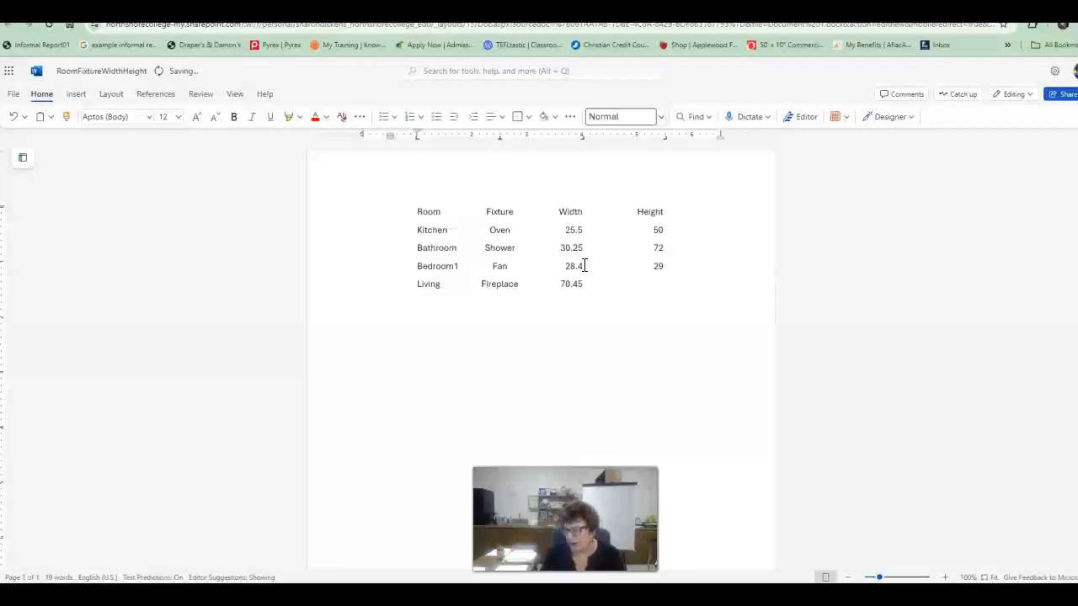
text(66)
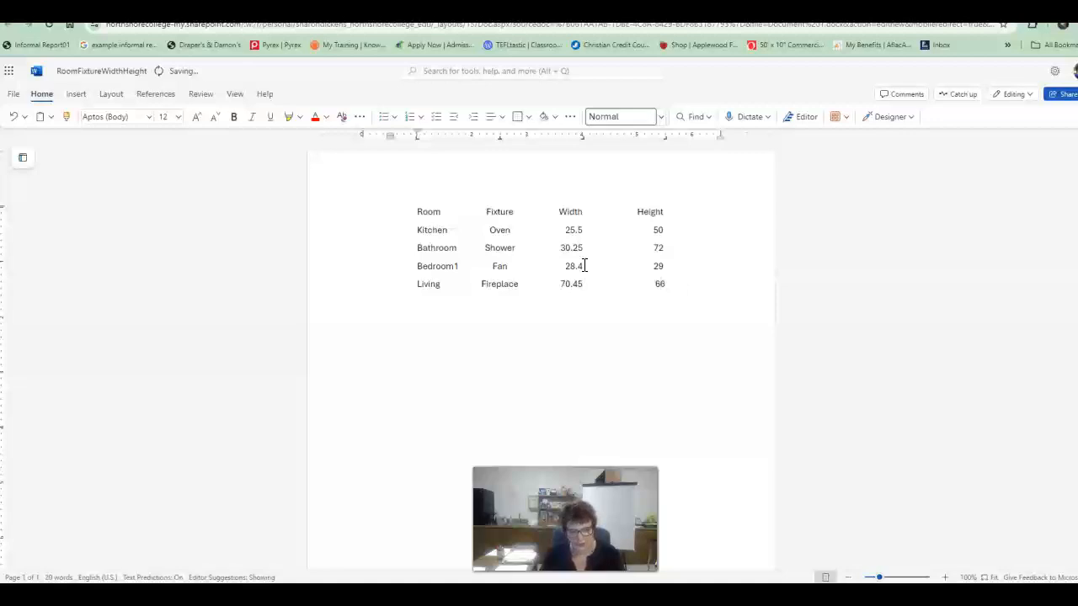
key(Tab)
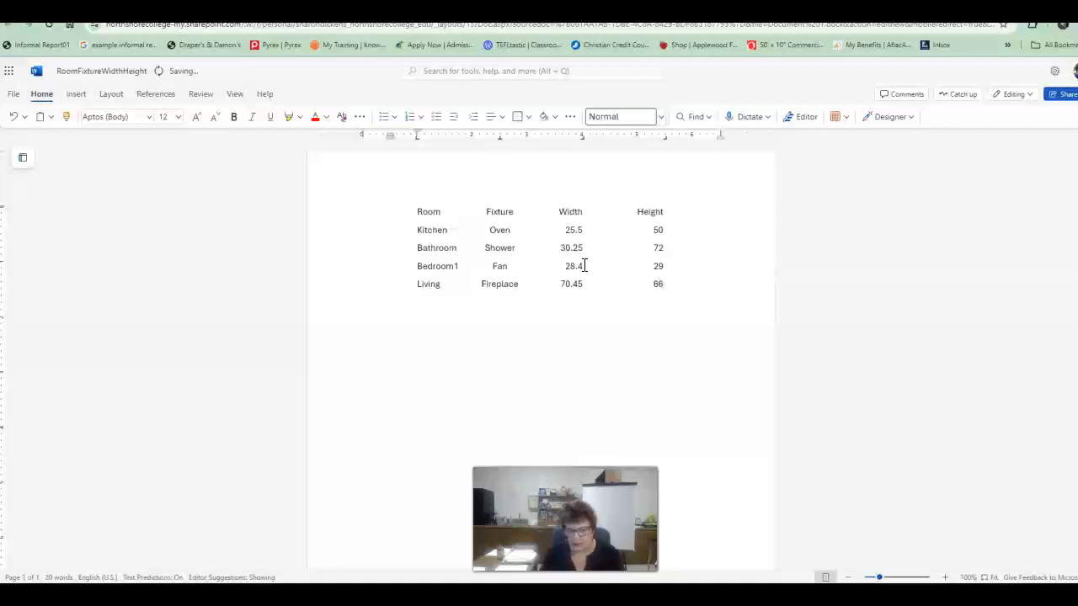
Step: Type the row Utility, Sink, 40, 42 and start a new line
text(Utility)
key(BackSpace)
key(BackSpace)
text(Sink	)
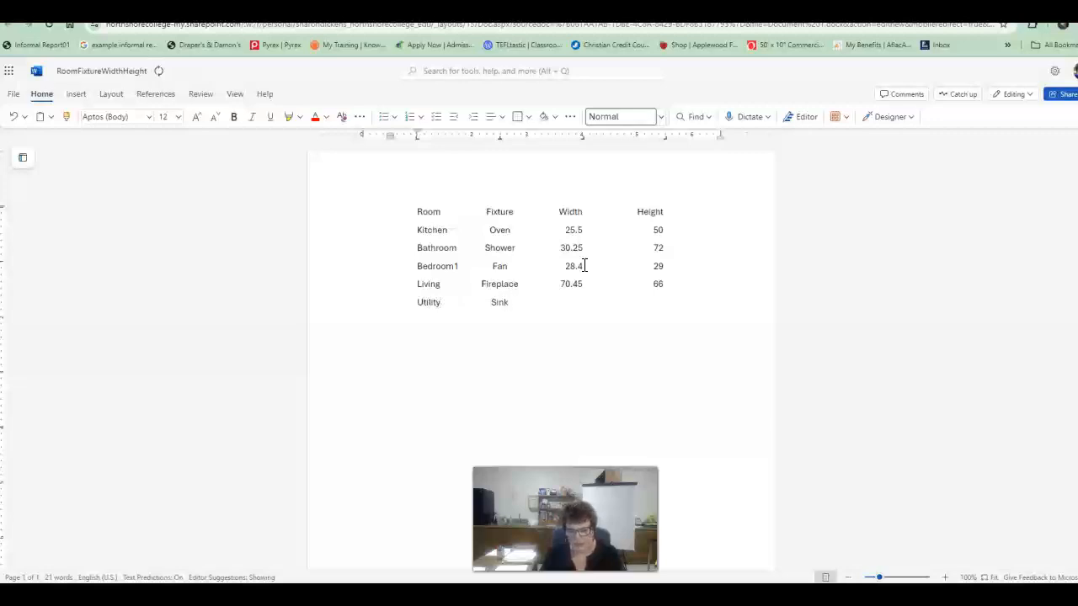
text(40)
key(Tab)
text(42)
key(Return)
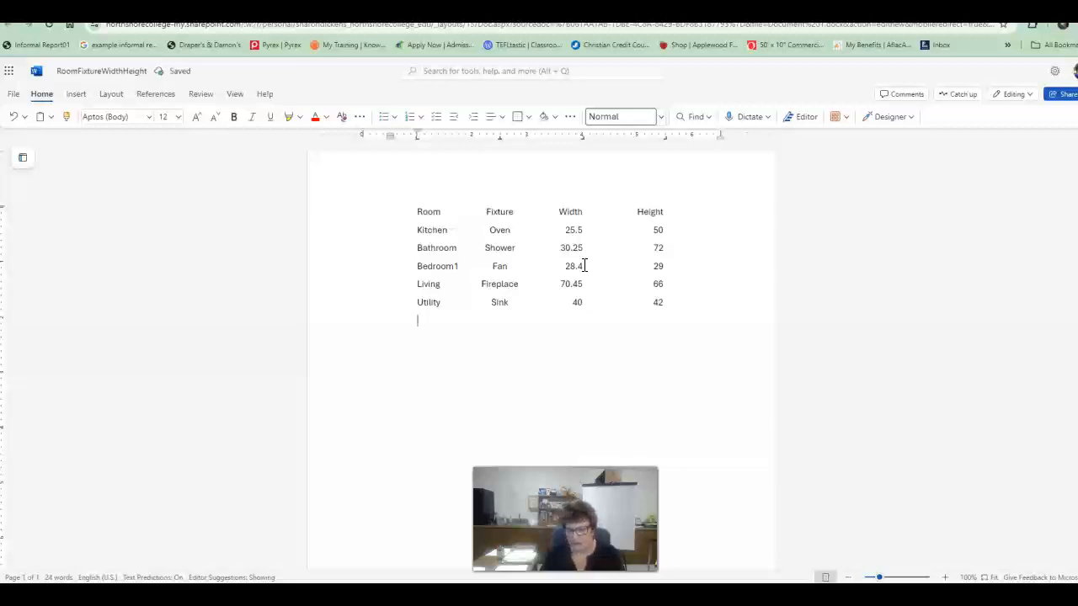
Step: Type the row Dining, Table, 85.6, 30 separated by tabs and start a new line
text(Dining	Table)
key(Tab)
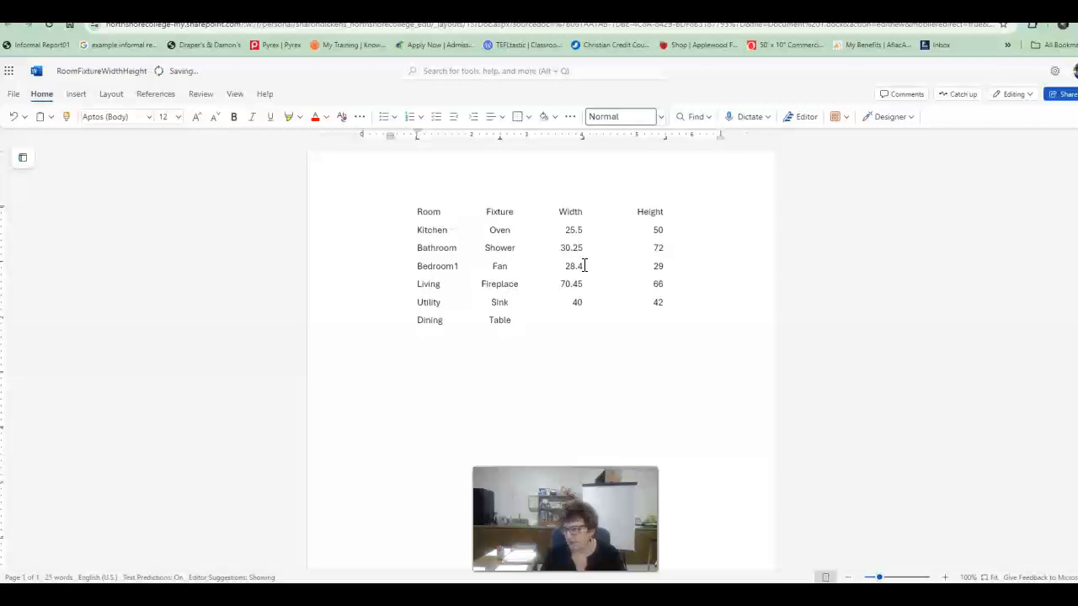
text(85)
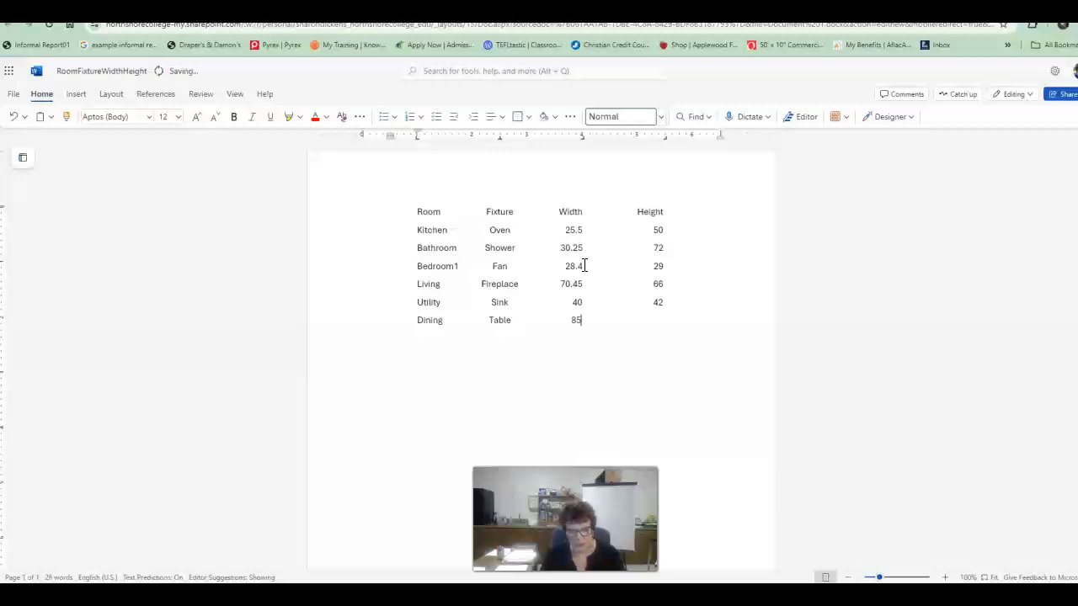
text(.6)
key(Tab)
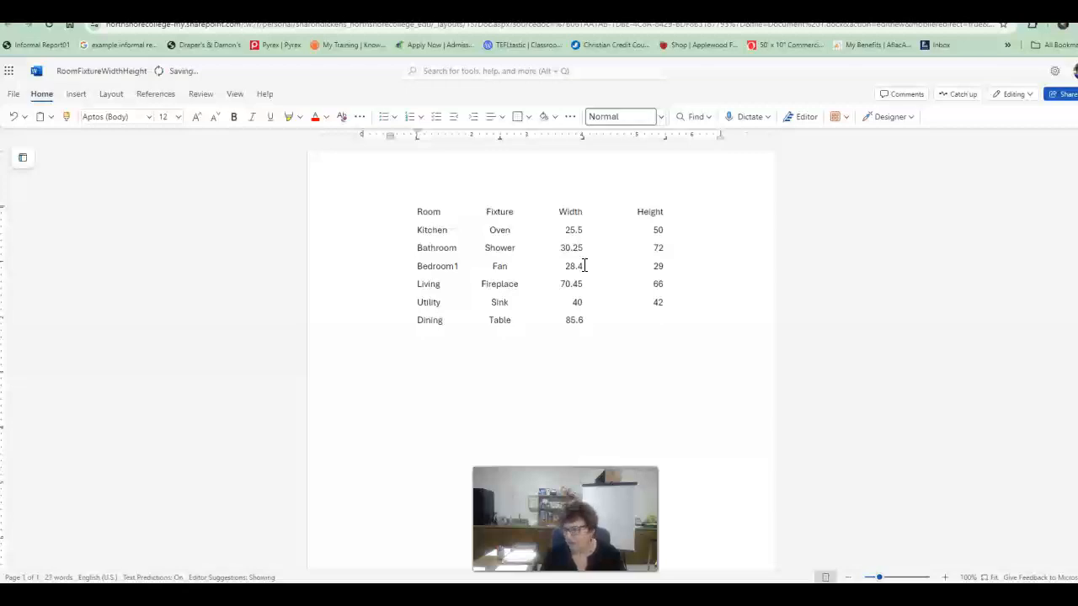
text(30)
key(Return)
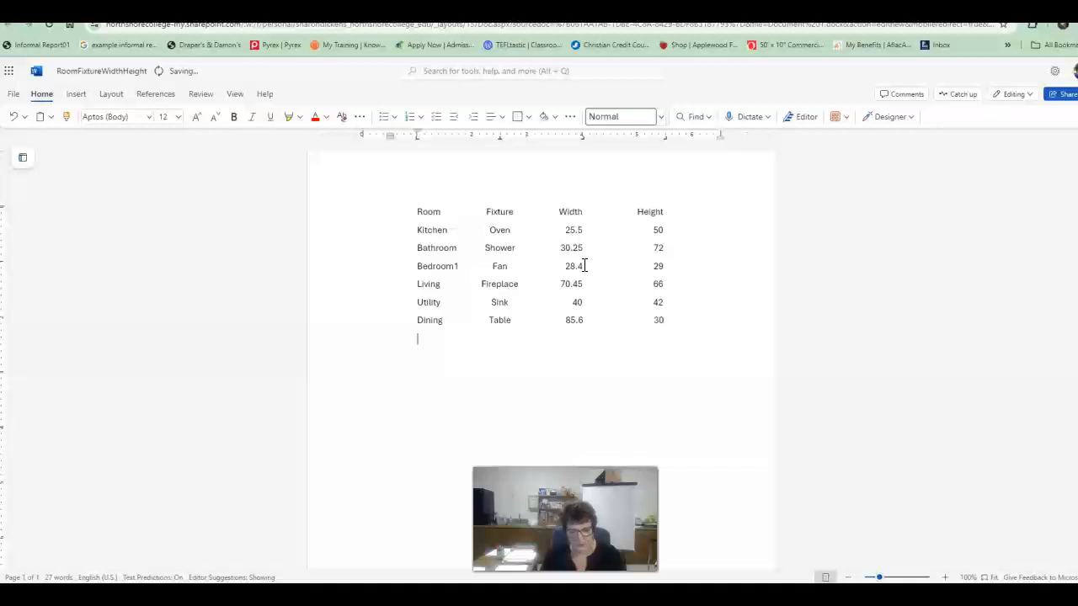
Step: Type the row Bedroom2, Dresser, 70, 47 separated by tabs and start a new line
text(Bedroom2)
key(Tab)
text(Dresser)
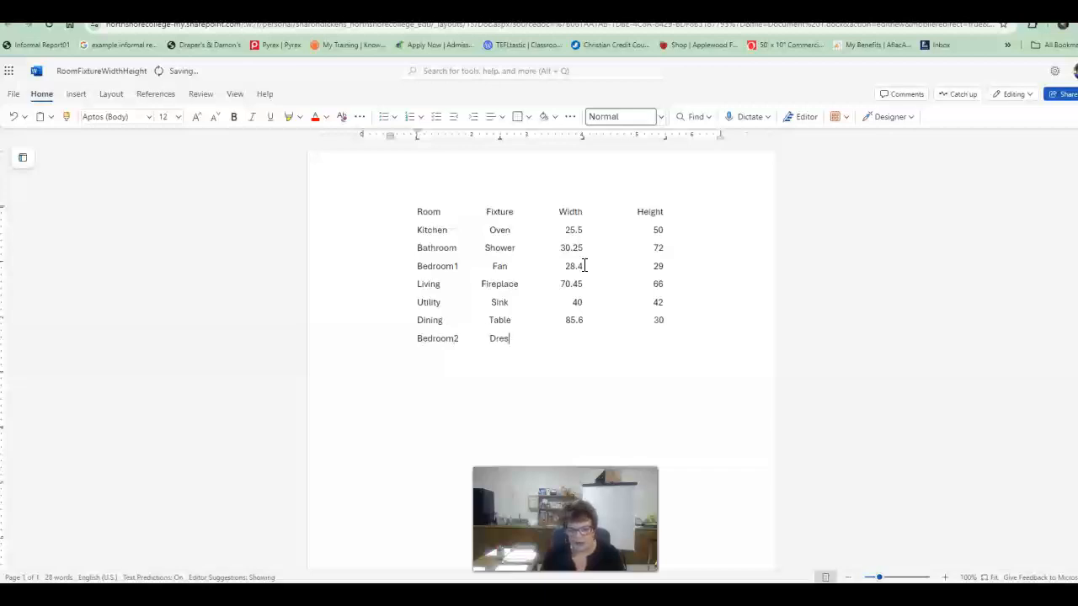
key(Tab)
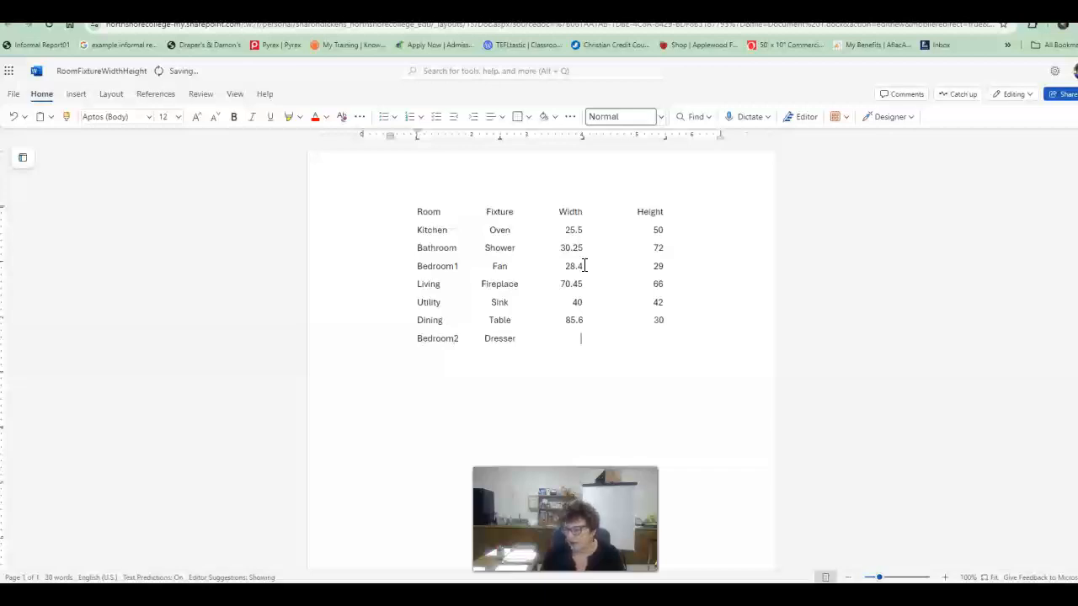
text(70)
key(Tab)
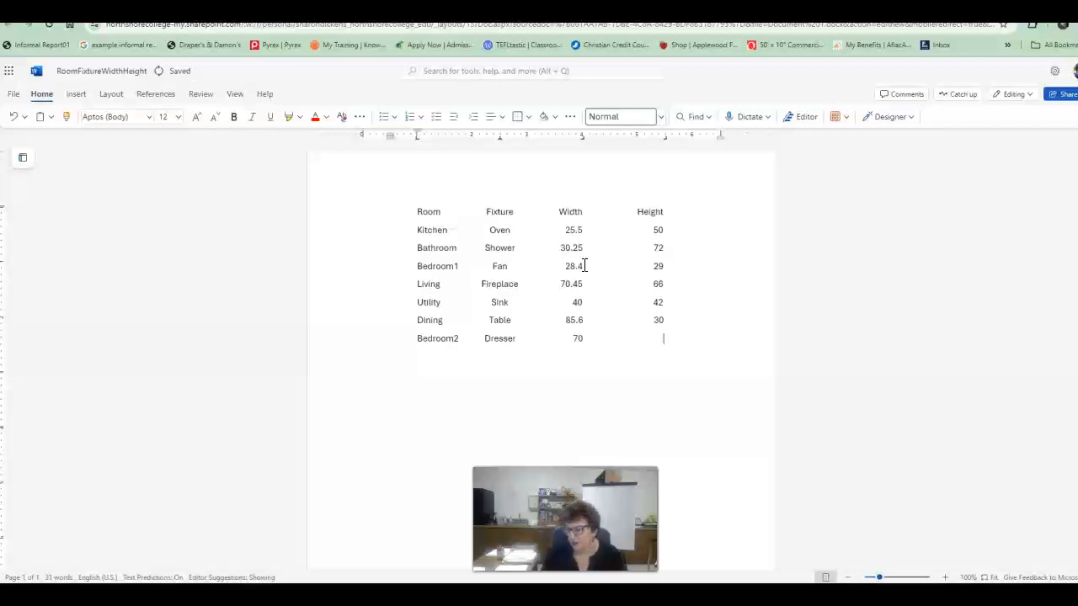
text(47)
key(Return)
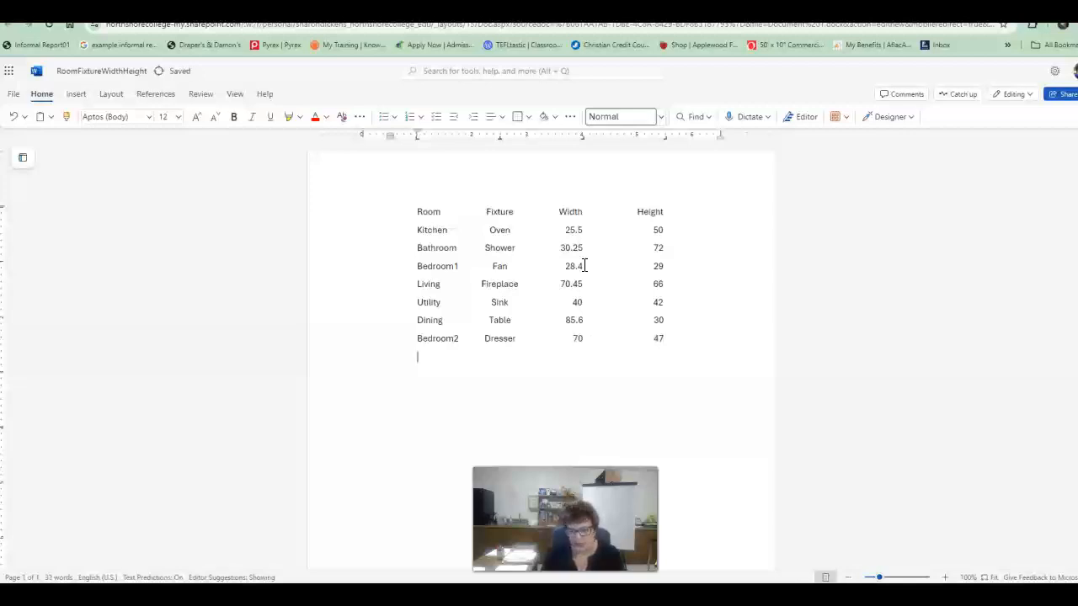
Step: Type the row Office, Desk, 47.3, 65 separated by tabs
text(Office)
key(Tab)
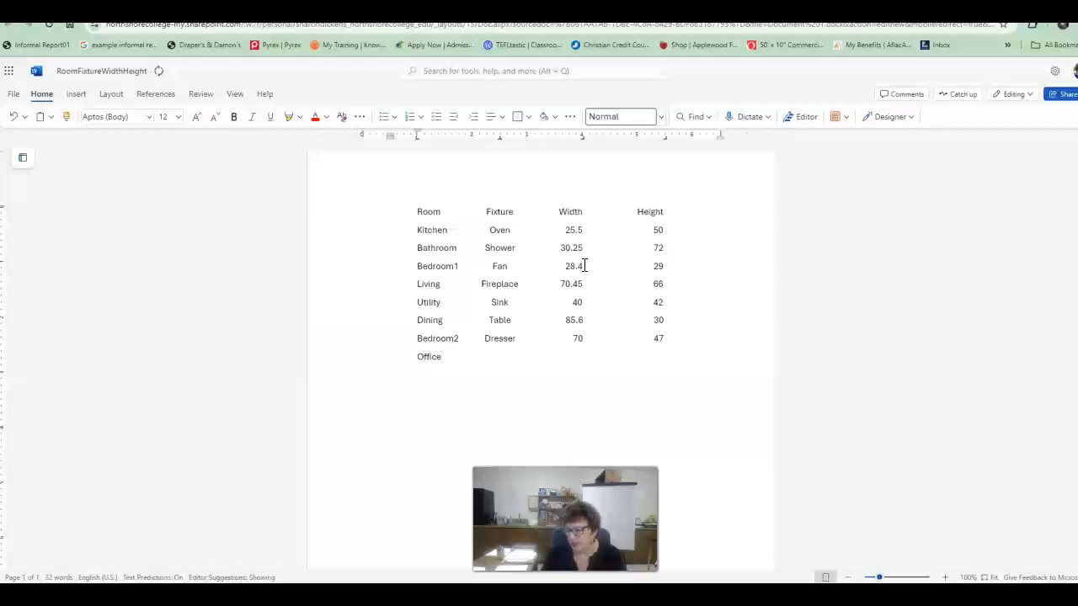
text(Desk)
key(Tab)
text(47.3)
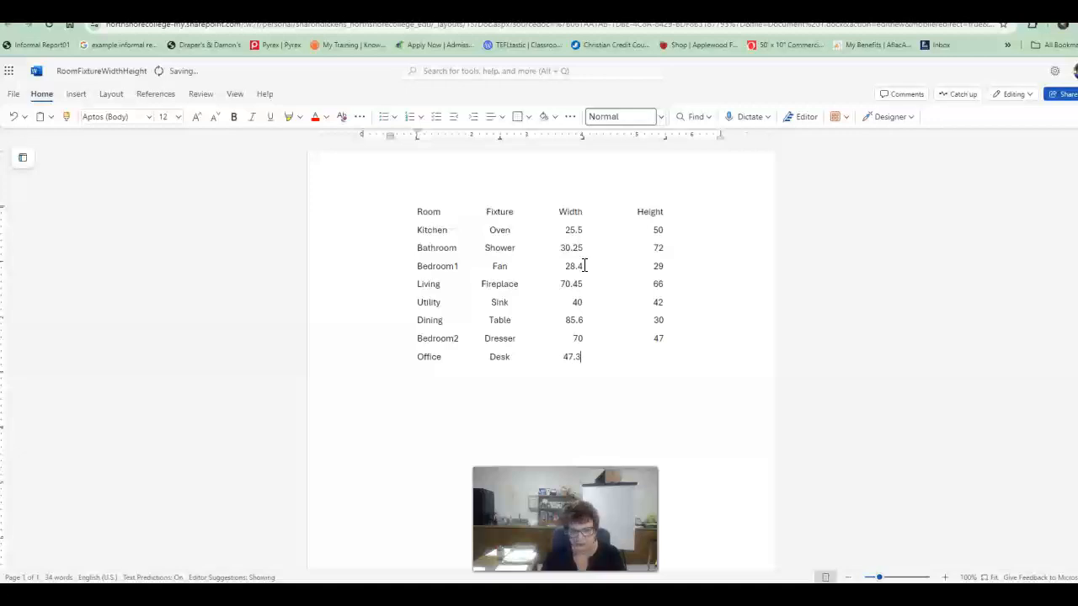
key(Tab)
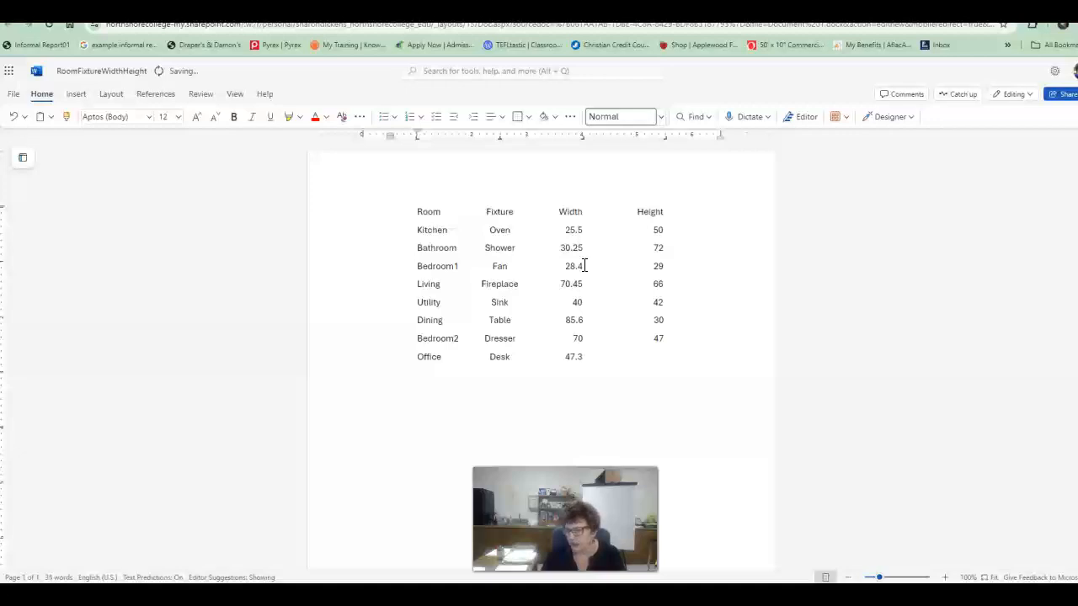
text(65)
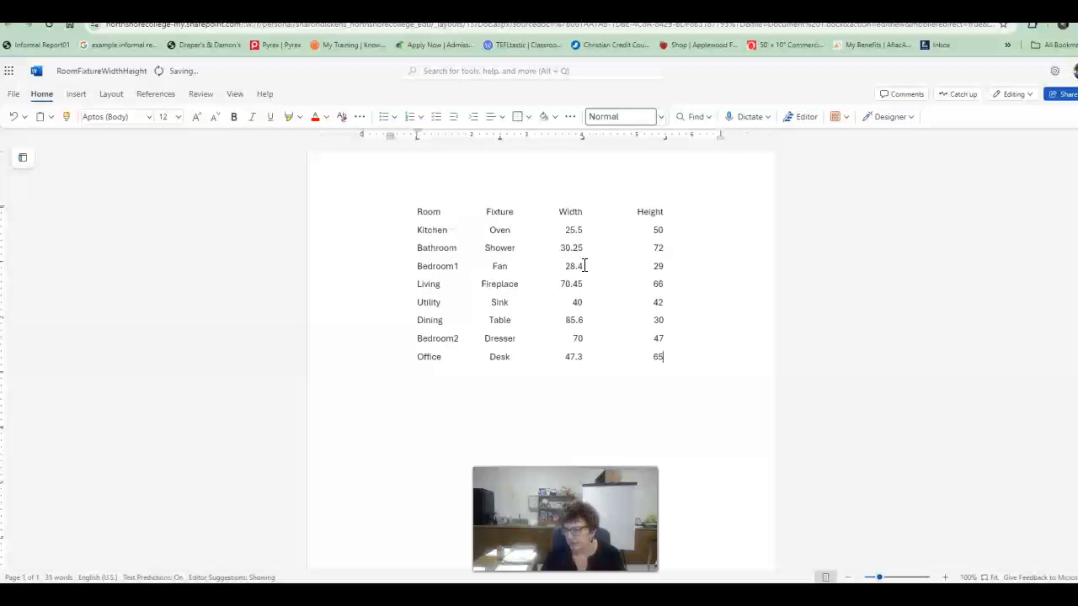
text(wayRunner)
Step: Add the row Hallway, Runner, 24.25, 144 on a new line and start another line
key(Tab)
text(24.25)
key(Tab)
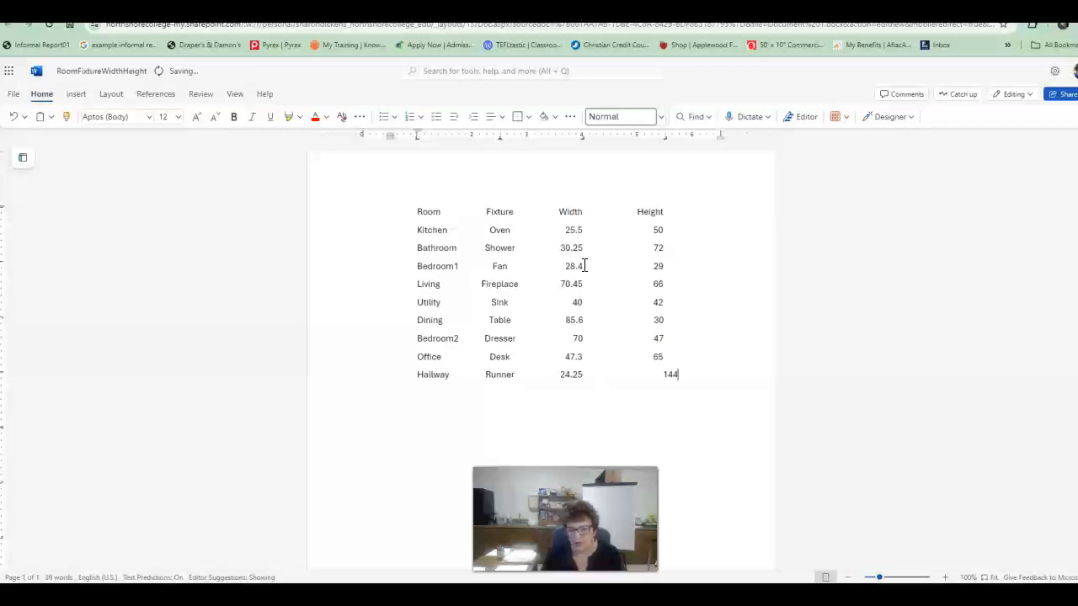
key(Return)
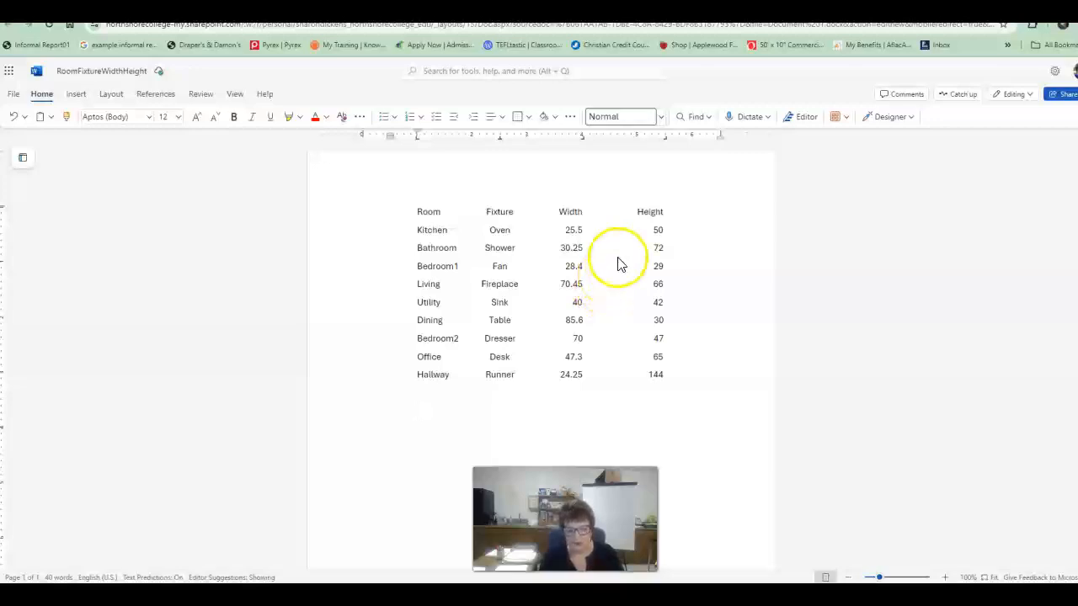
Step: Clear all existing tab stops for the empty paragraph below the list
click(570, 118)
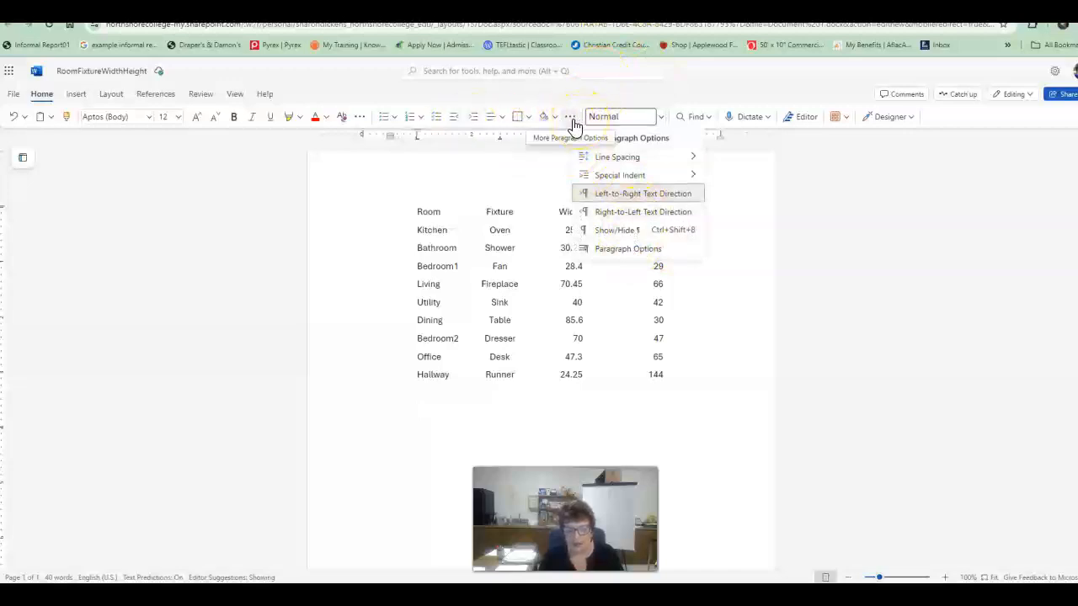
click(637, 251)
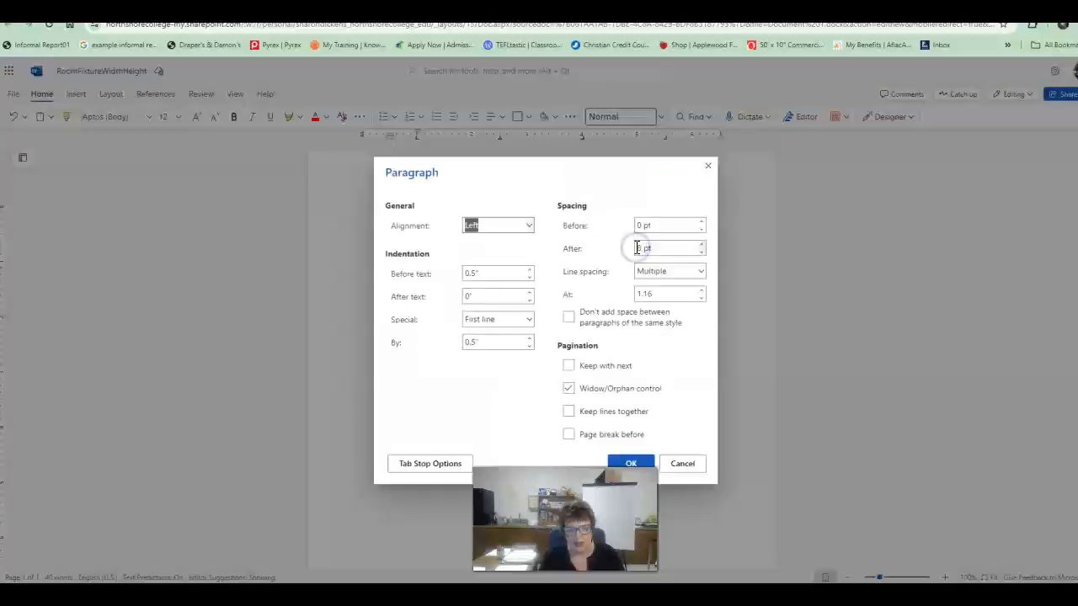
click(439, 464)
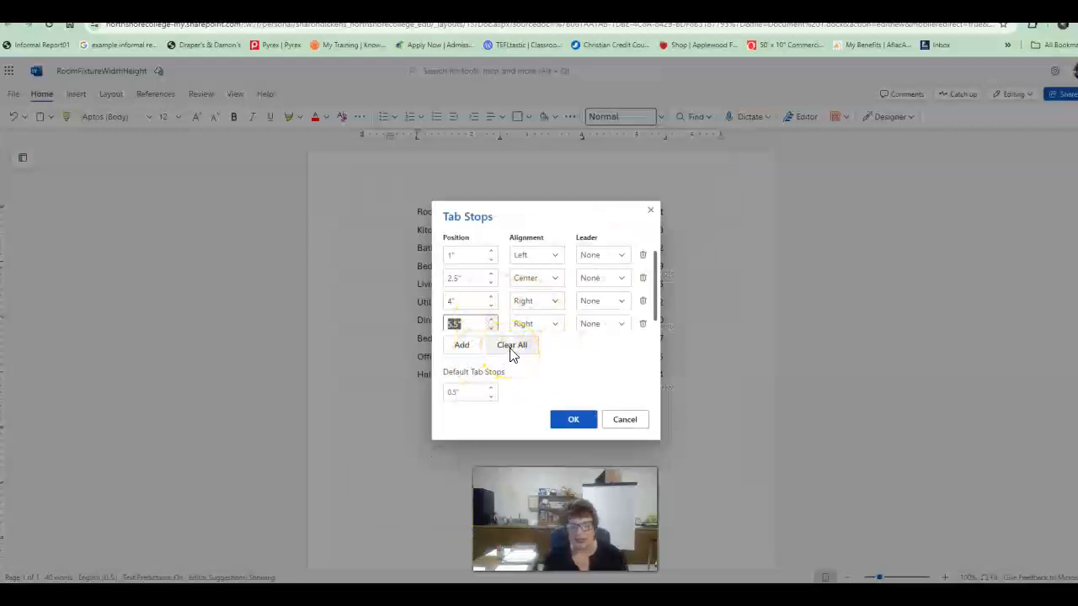
click(508, 352)
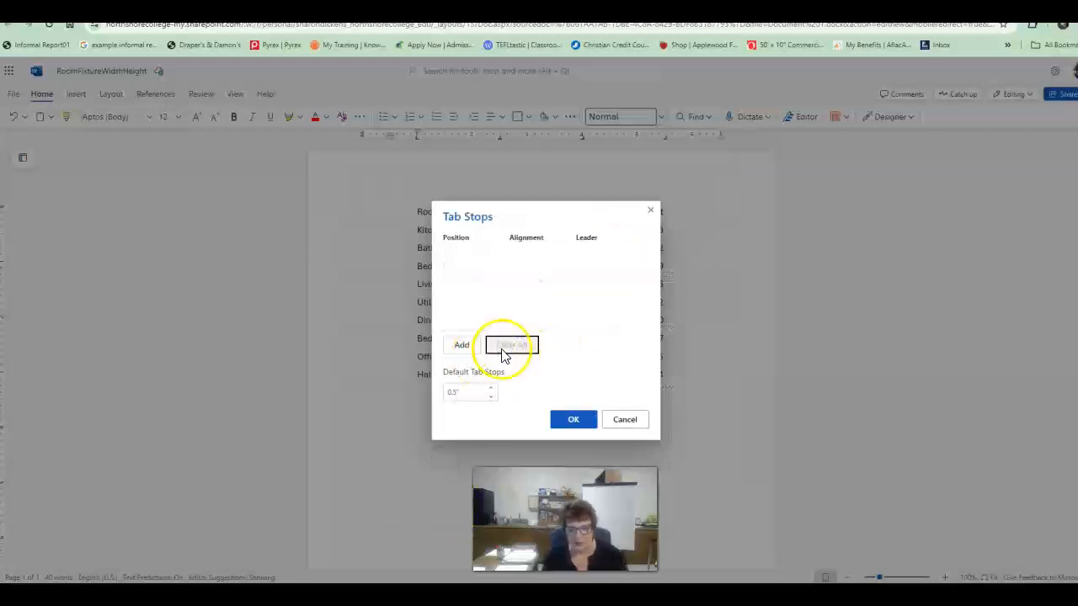
click(576, 420)
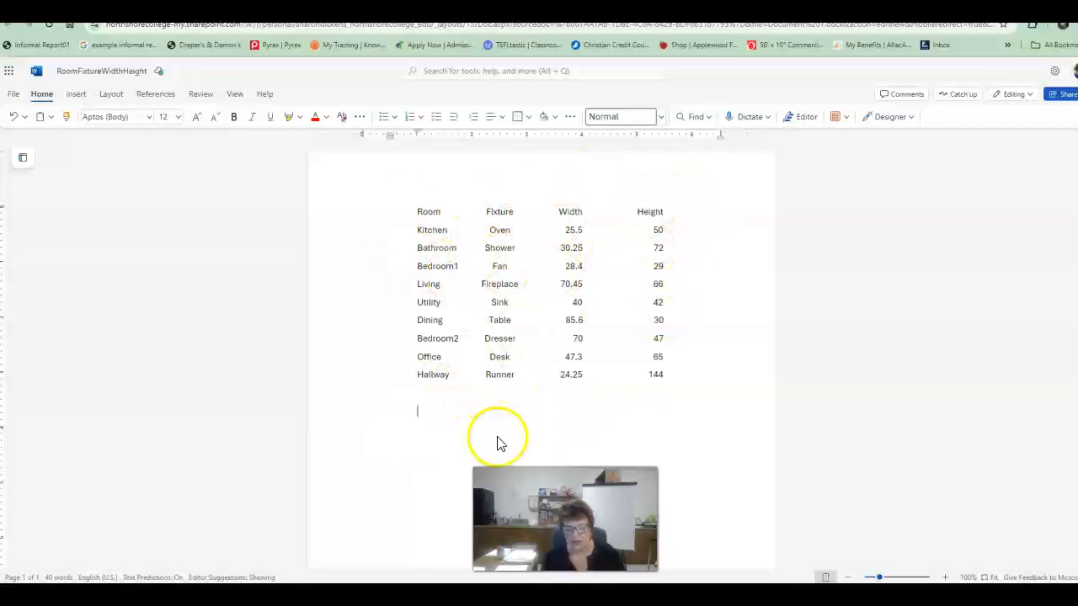
Step: Add a new left-aligned tab stop at 0.5" with no leader
click(571, 119)
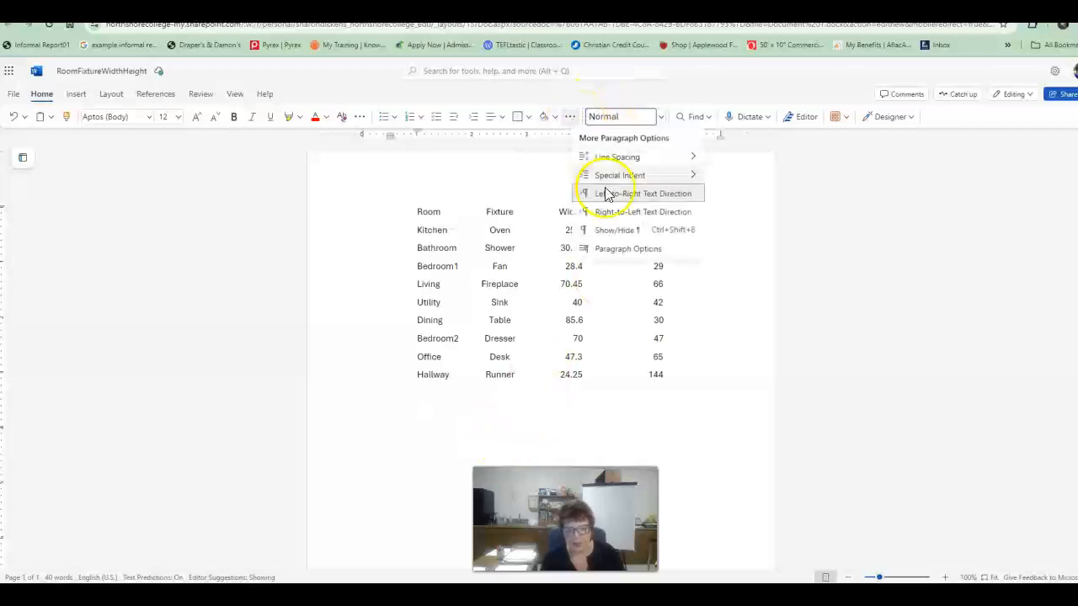
click(626, 247)
click(444, 464)
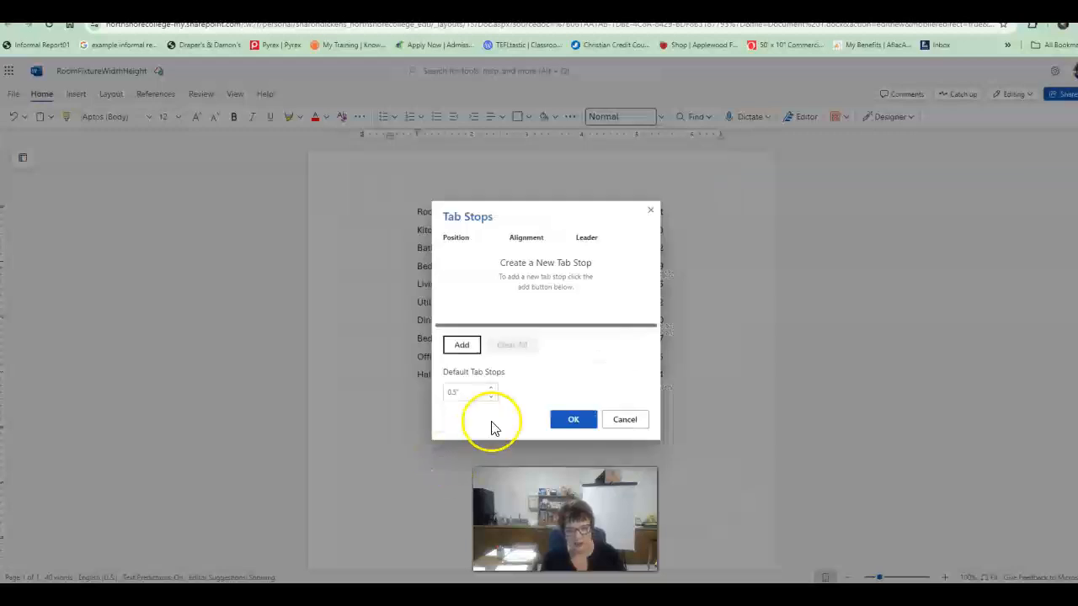
click(462, 346)
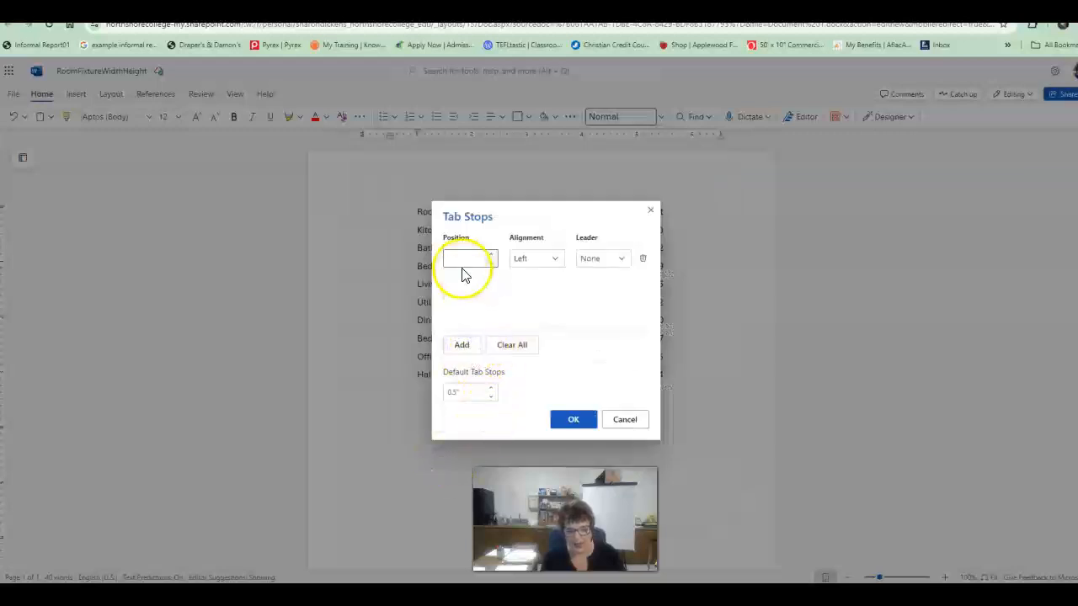
click(484, 258)
text(1.5)
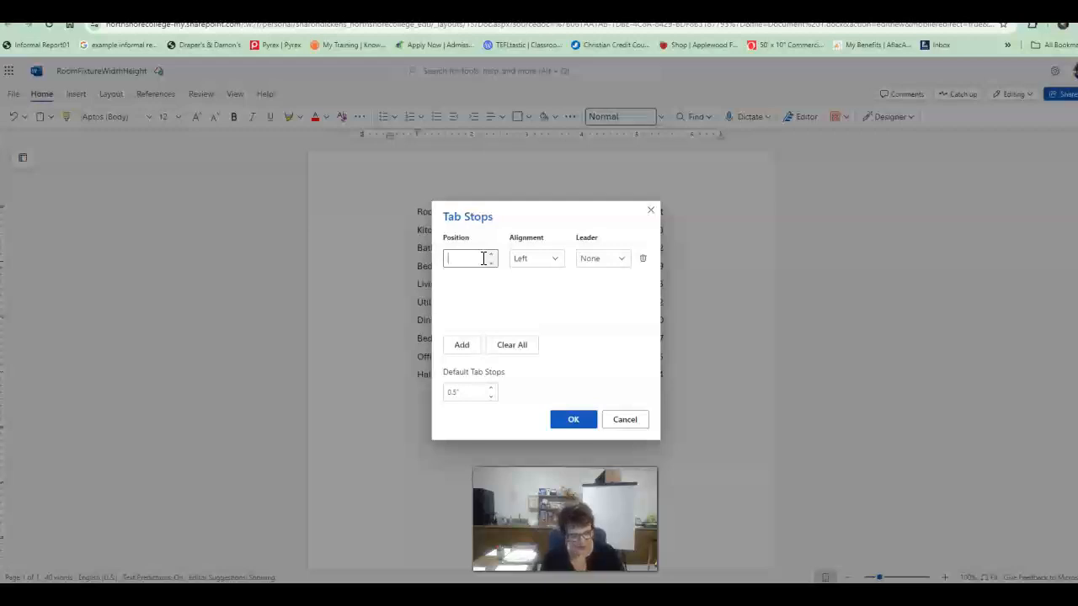
text(.5)
key(Tab)
key(Tab)
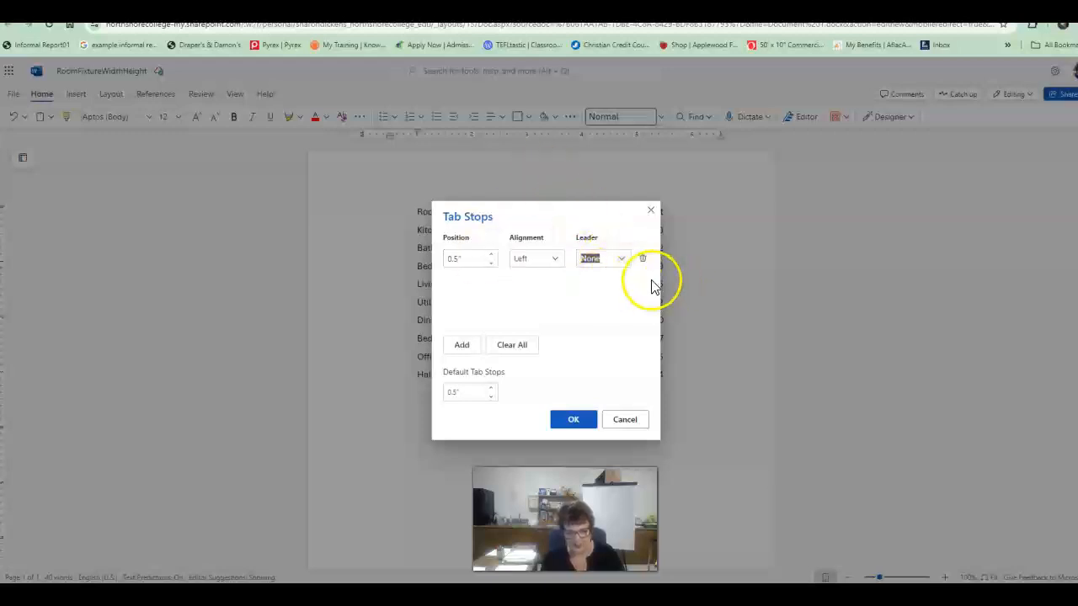
click(622, 259)
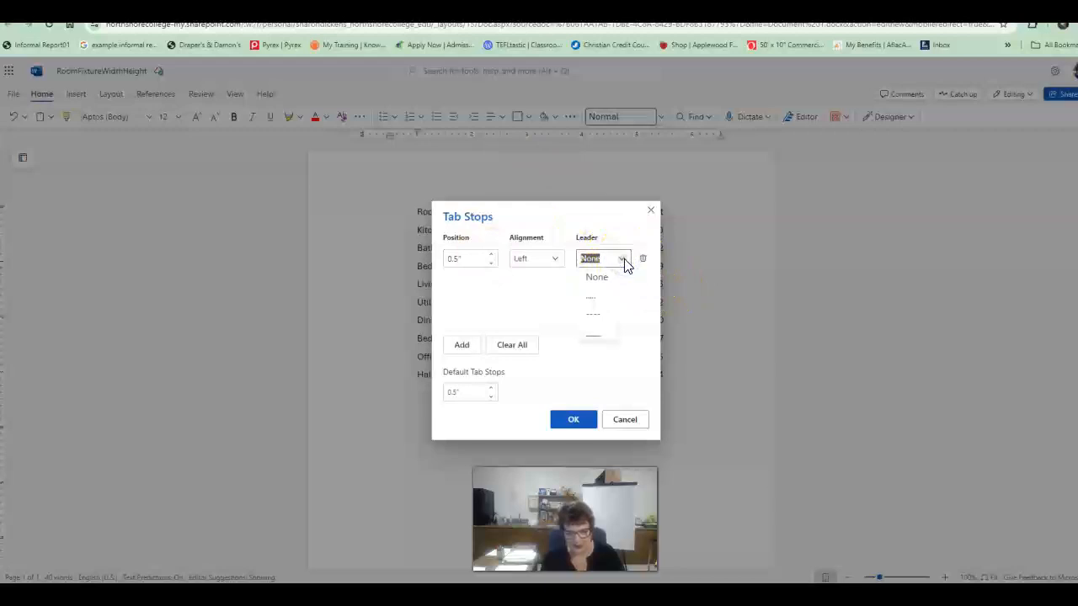
click(597, 280)
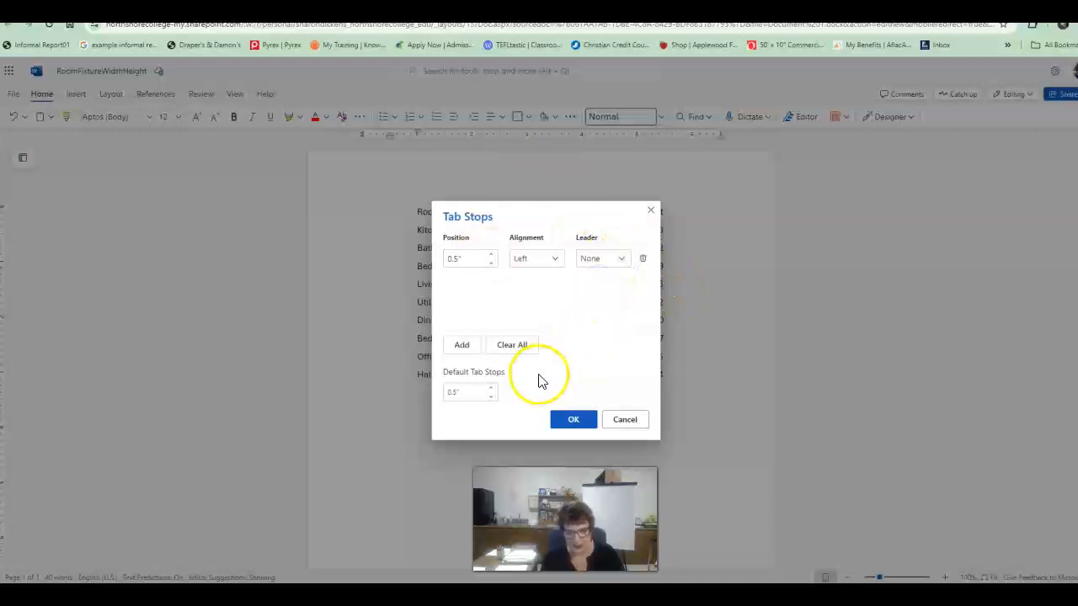
Step: Add a right-aligned tab stop at 4.5" with a dotted leader and apply the tab settings
click(462, 346)
click(475, 280)
text(4)
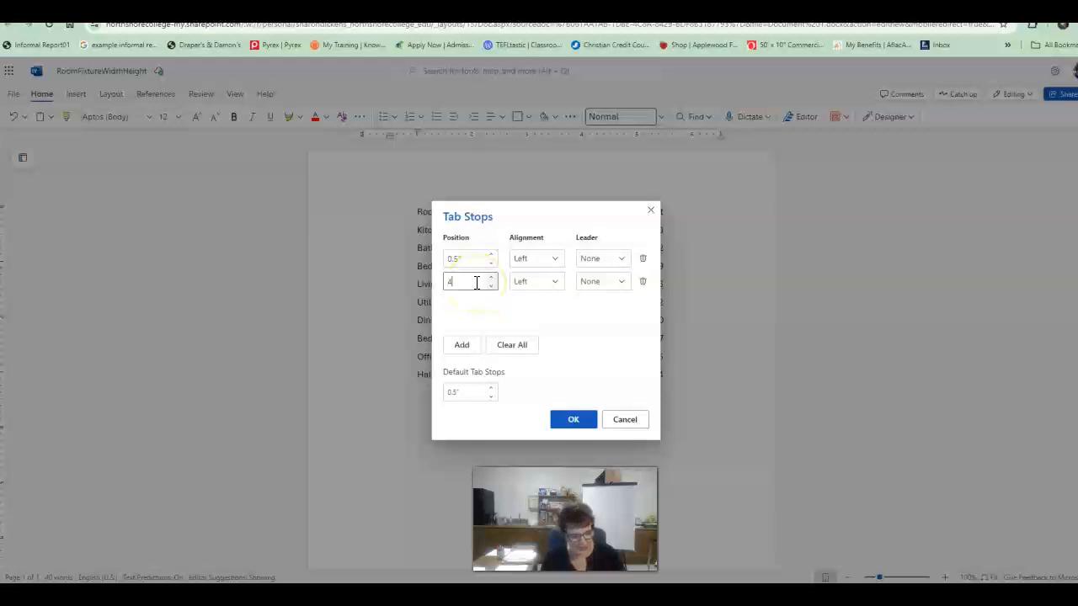
text(.5)
key(Tab)
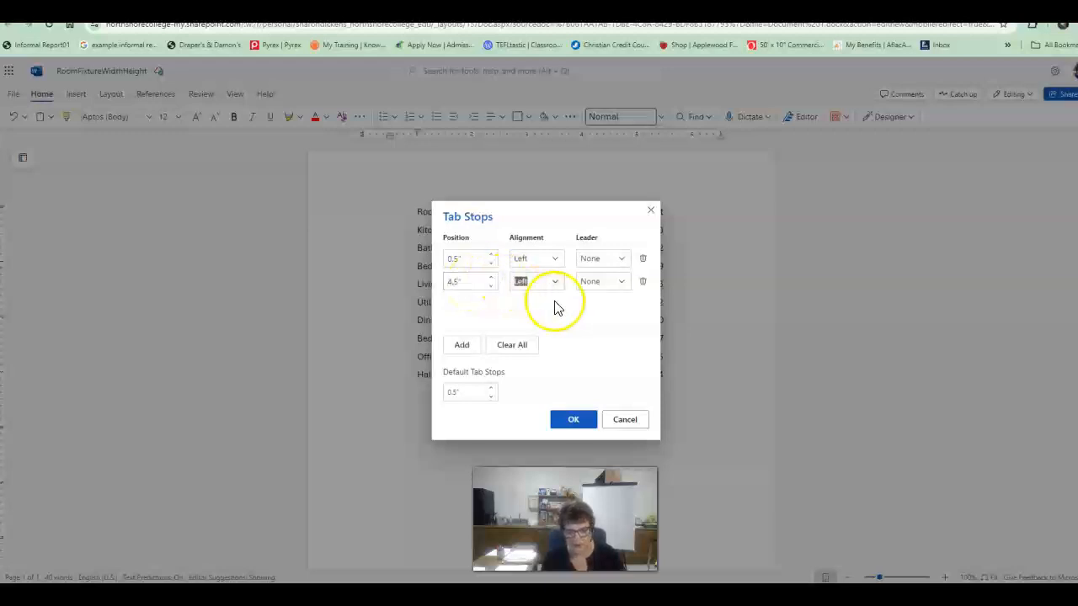
click(555, 281)
click(532, 340)
click(622, 282)
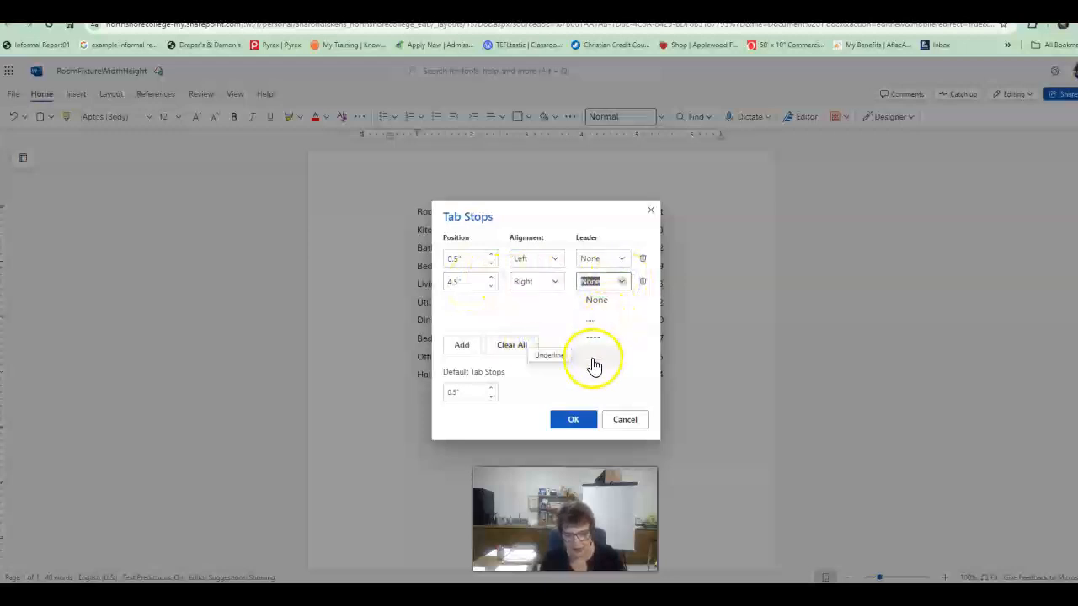
click(598, 324)
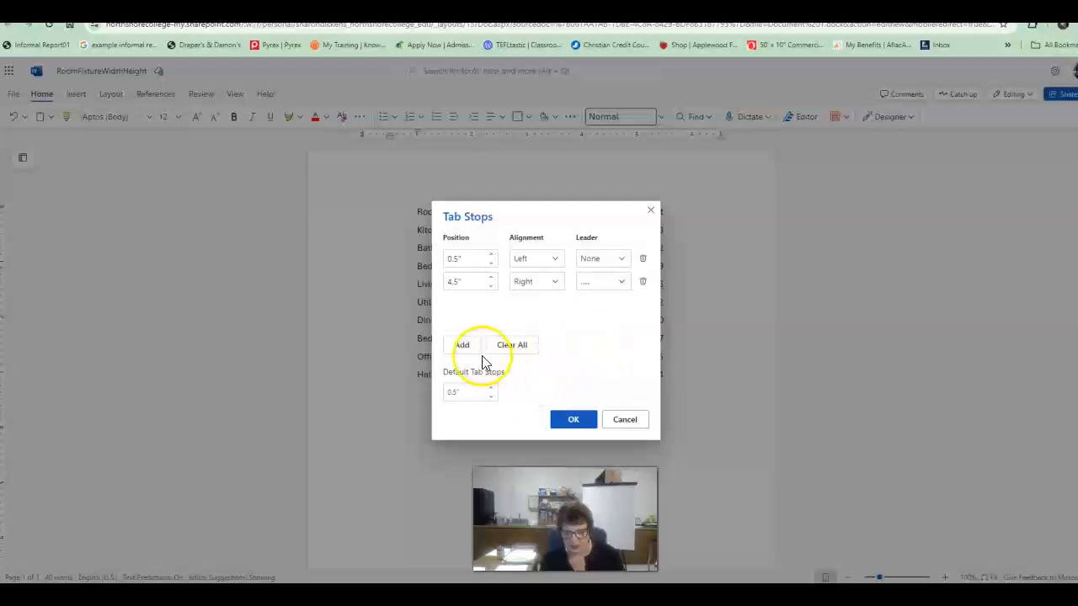
click(567, 429)
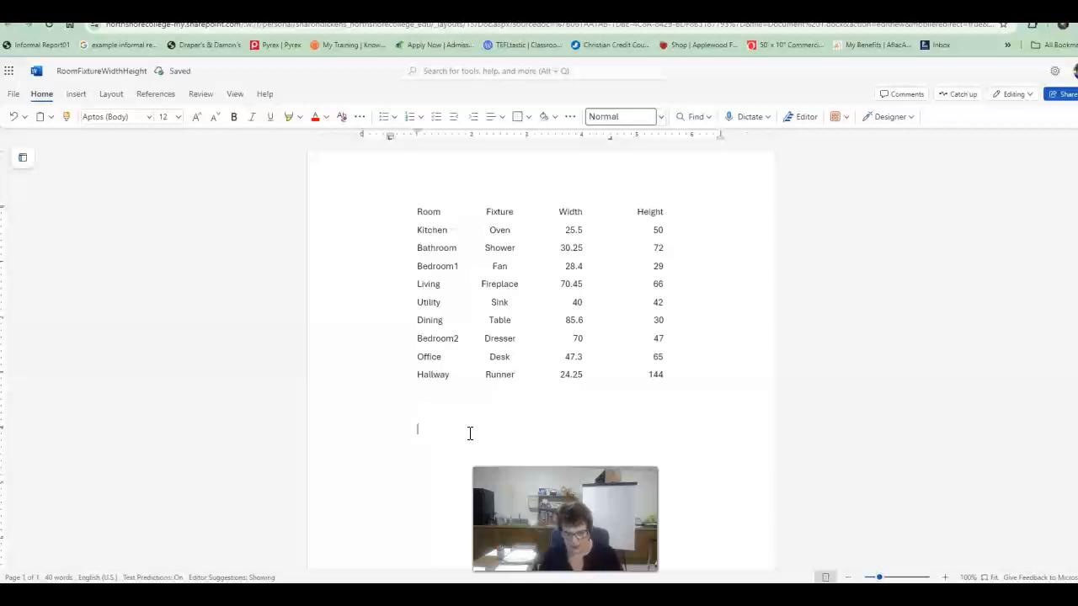
text(***)
key(Return)
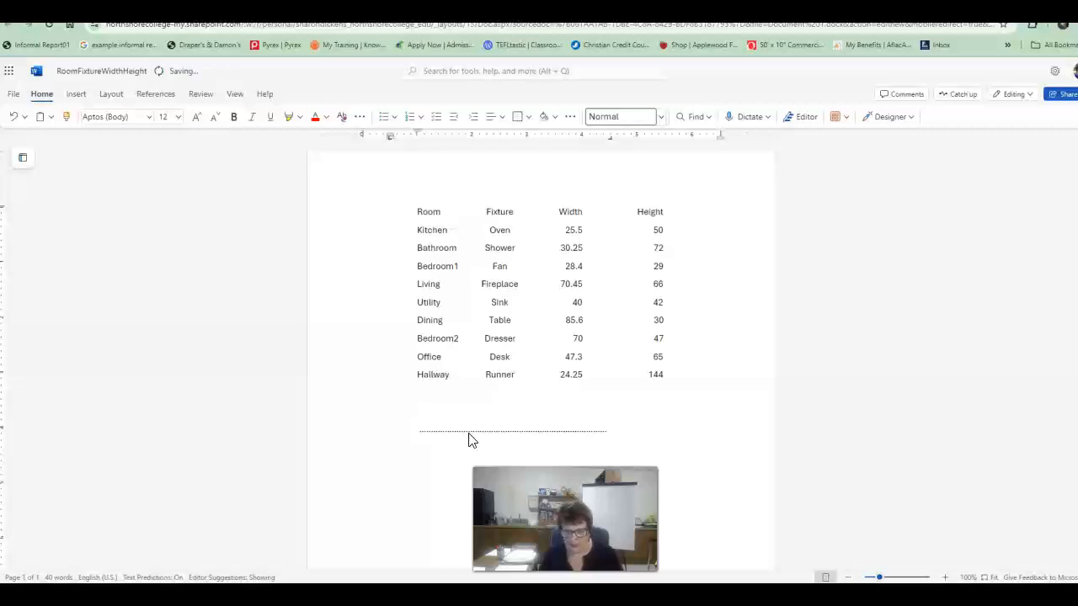
key(ctrl+z)
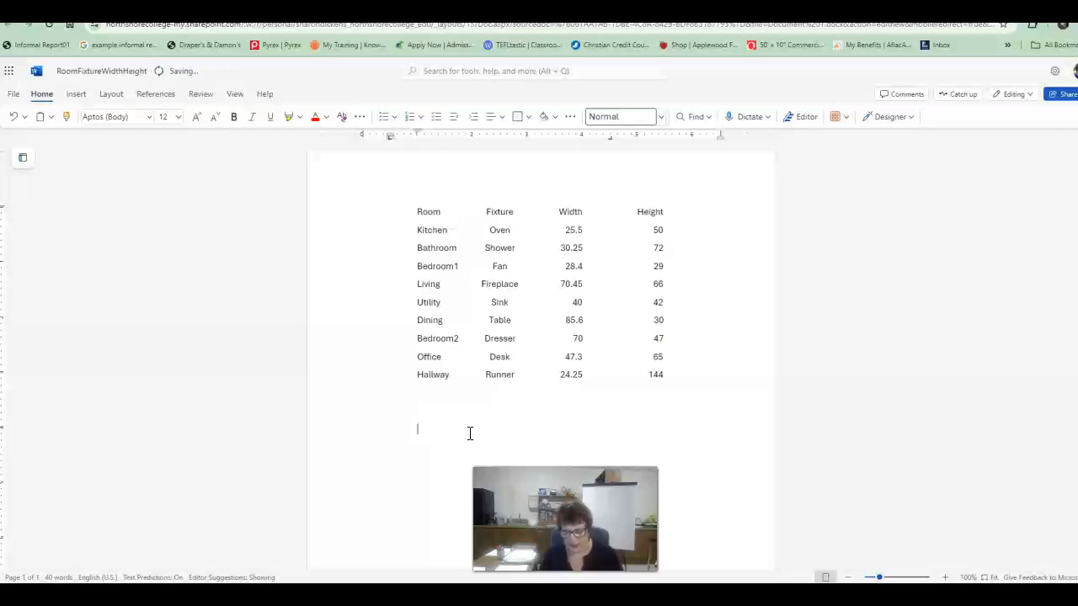